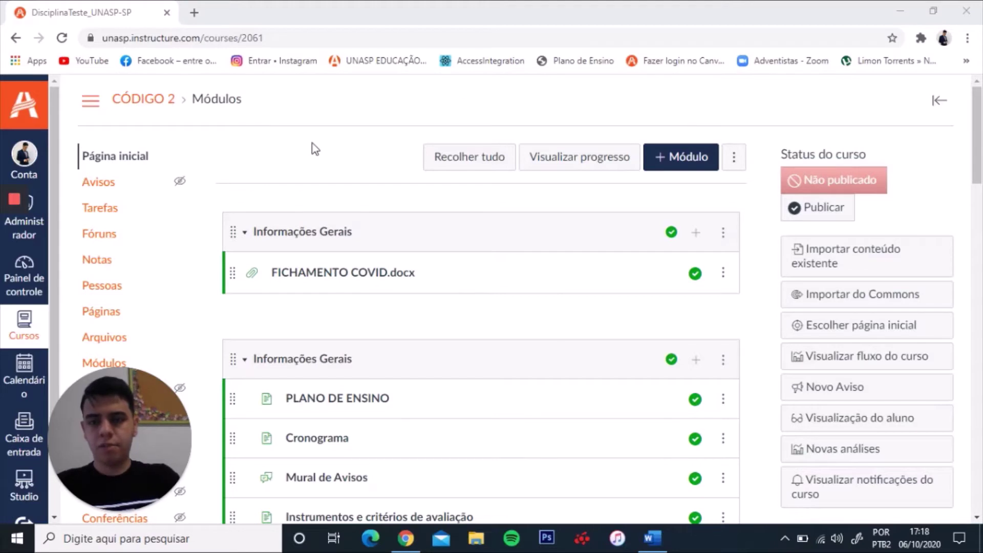
- Open the unpublished CÓDIGO 2 course from the dashboard
left_click(44, 293)
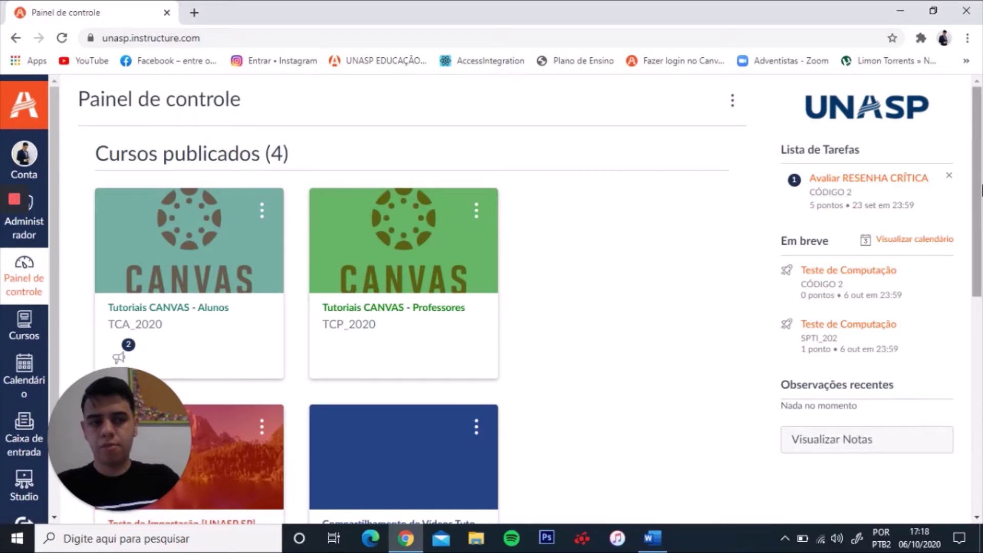
left_click_drag(981, 190, 982, 410)
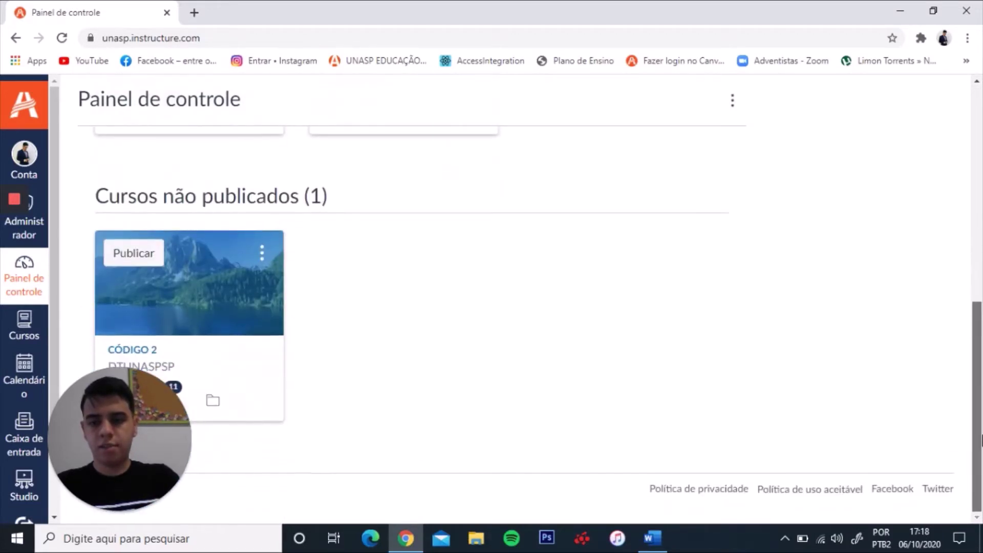
left_click(227, 322)
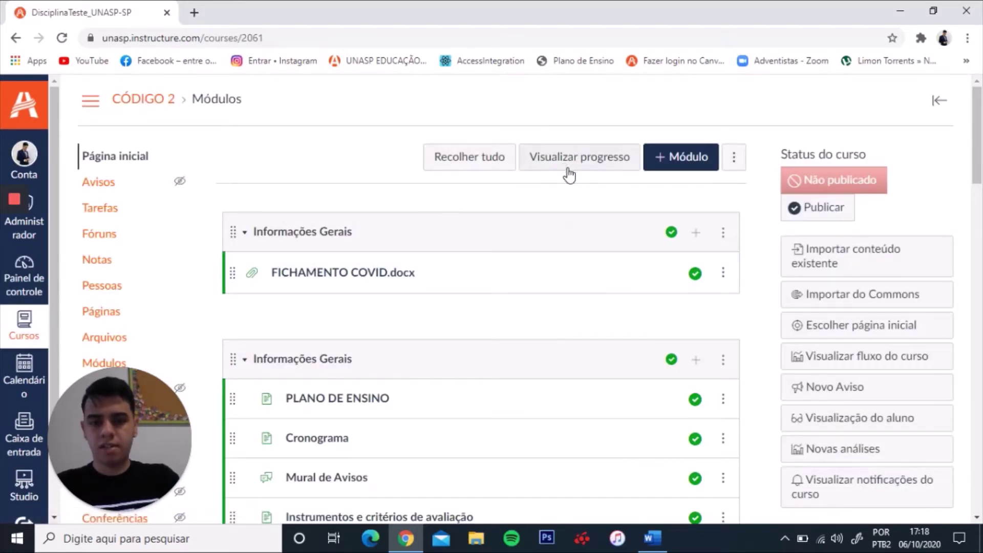
- Start adding a new item of type Teste to the first Informações Gerais module, choosing to create a new quiz
left_click_drag(977, 153, 977, 171)
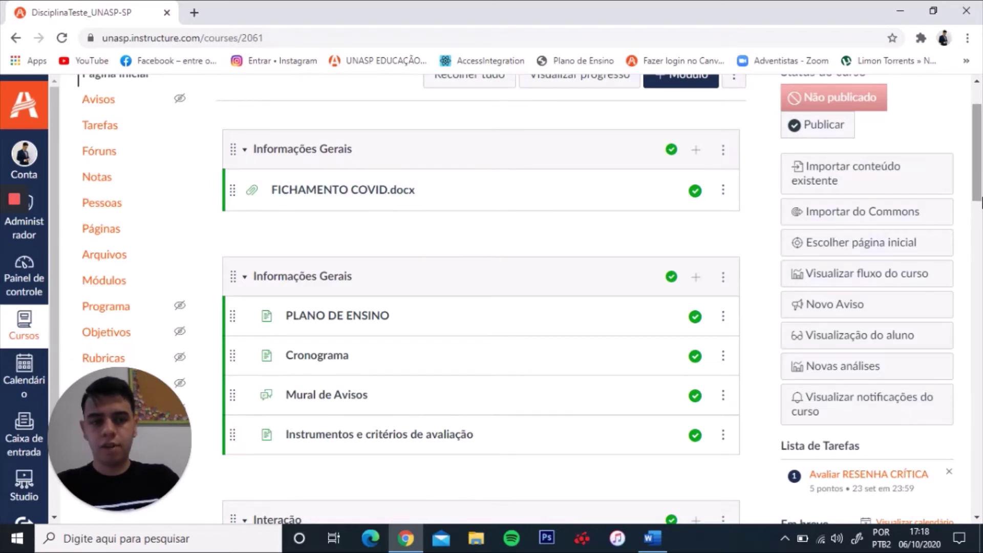
scroll(979, 176, "up", 1)
scroll(979, 177, "down", 1)
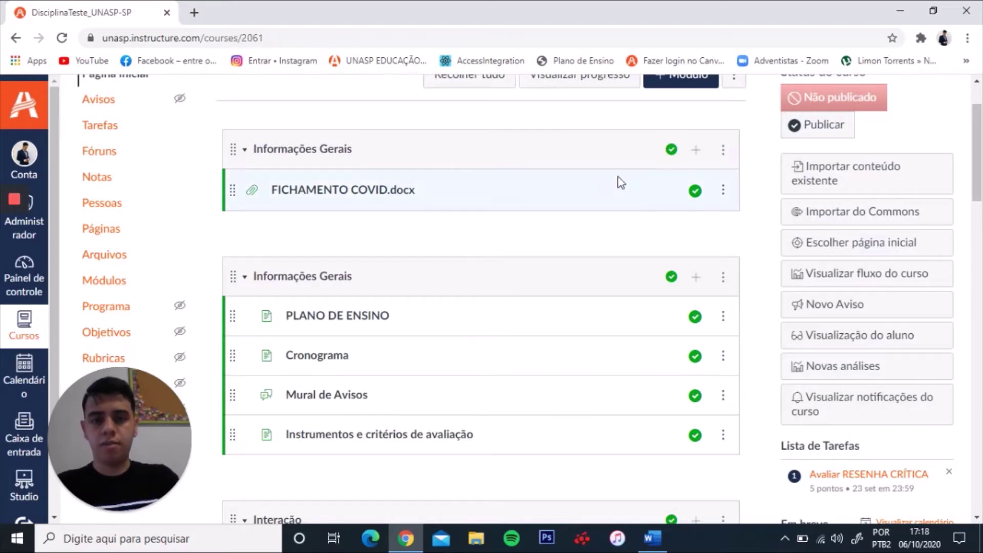
left_click(697, 151)
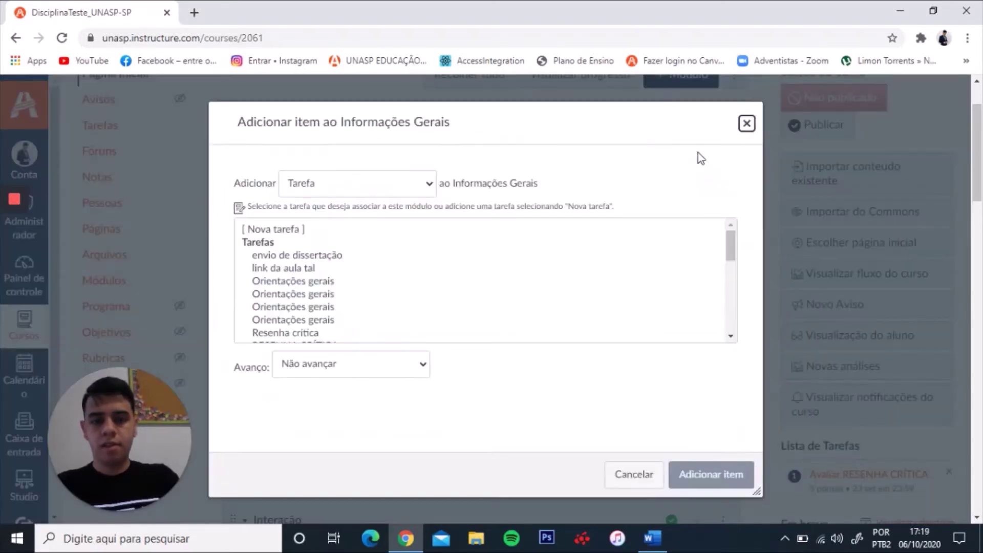
left_click(747, 124)
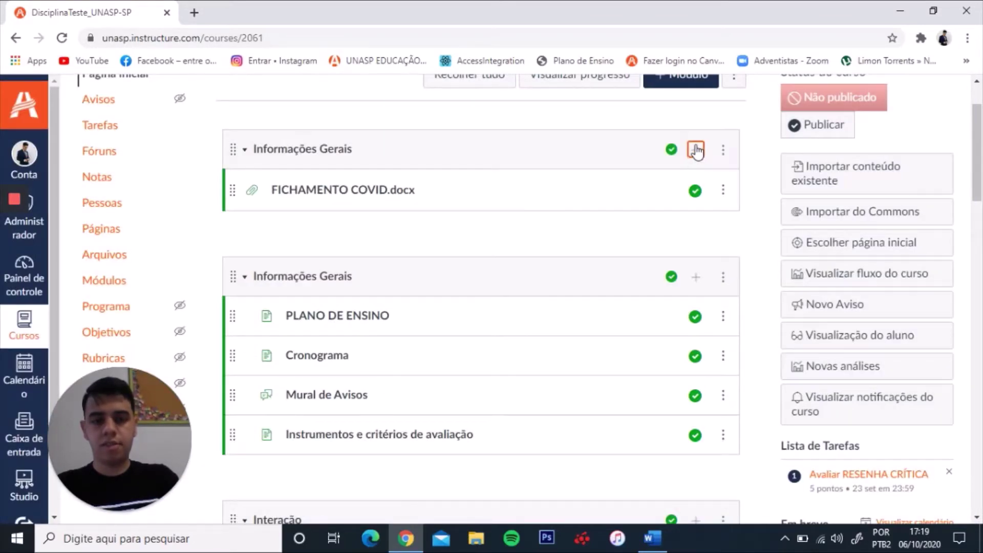
left_click(695, 150)
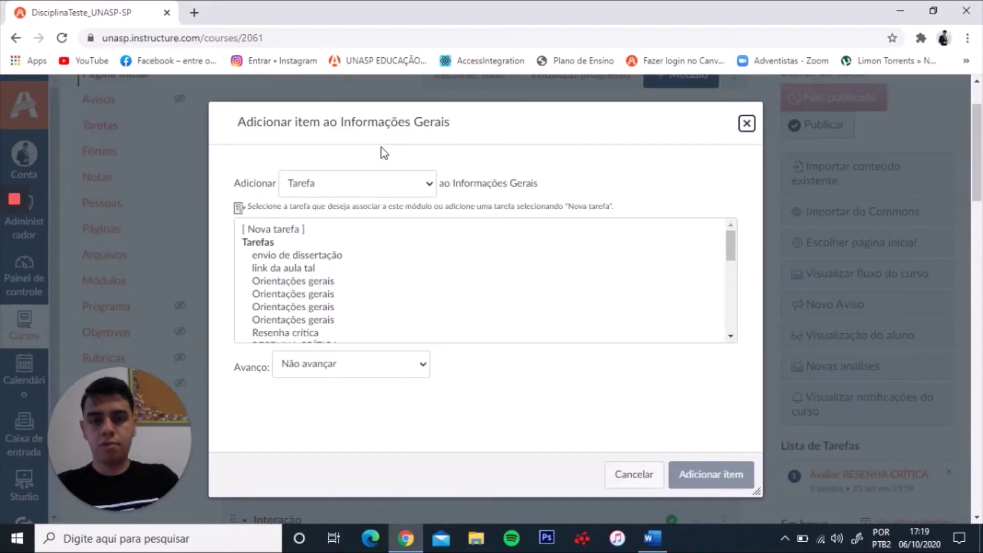
left_click(348, 188)
left_click(323, 218)
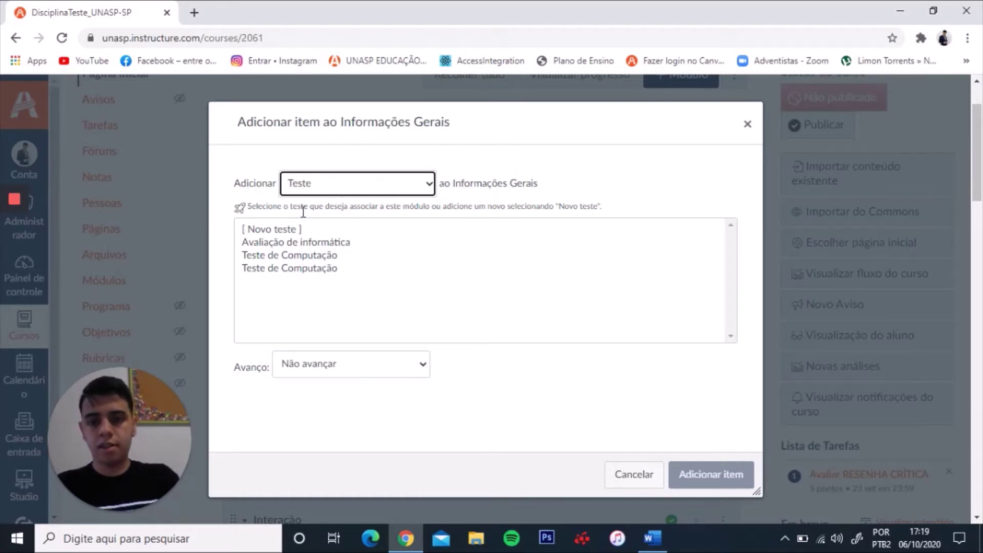
left_click(262, 231)
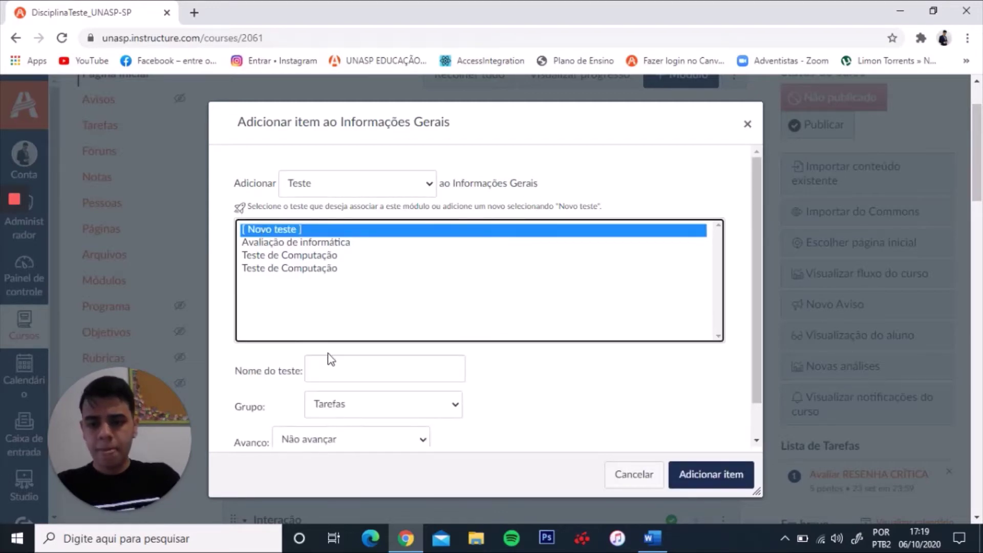
- Name the new quiz "Teste de Computação" and add it to the module
left_click(344, 366)
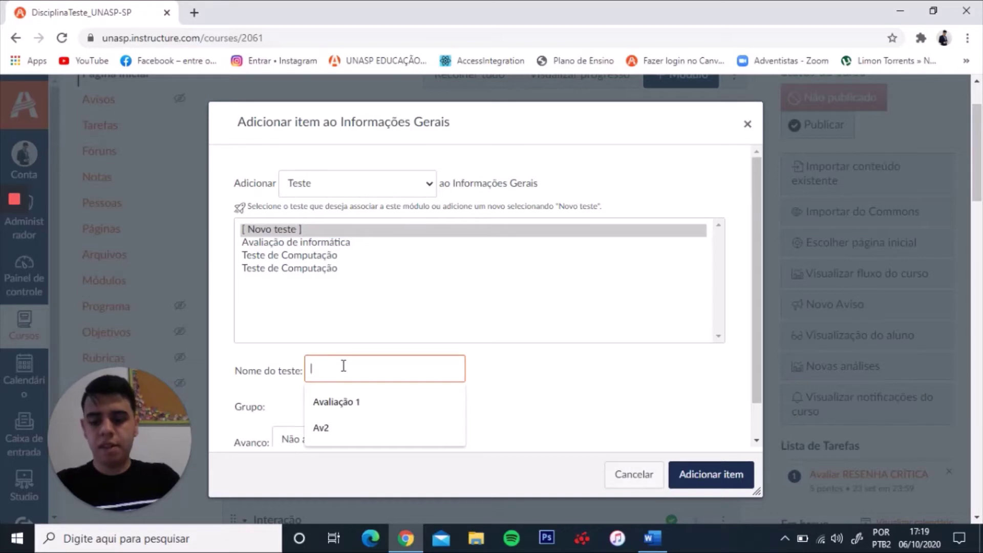
type("Teste")
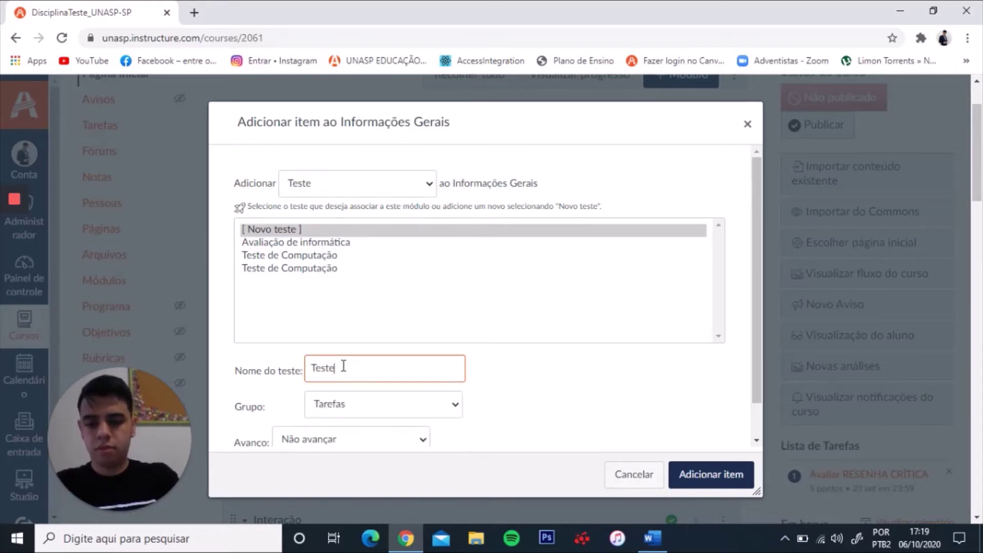
type(" de Compu")
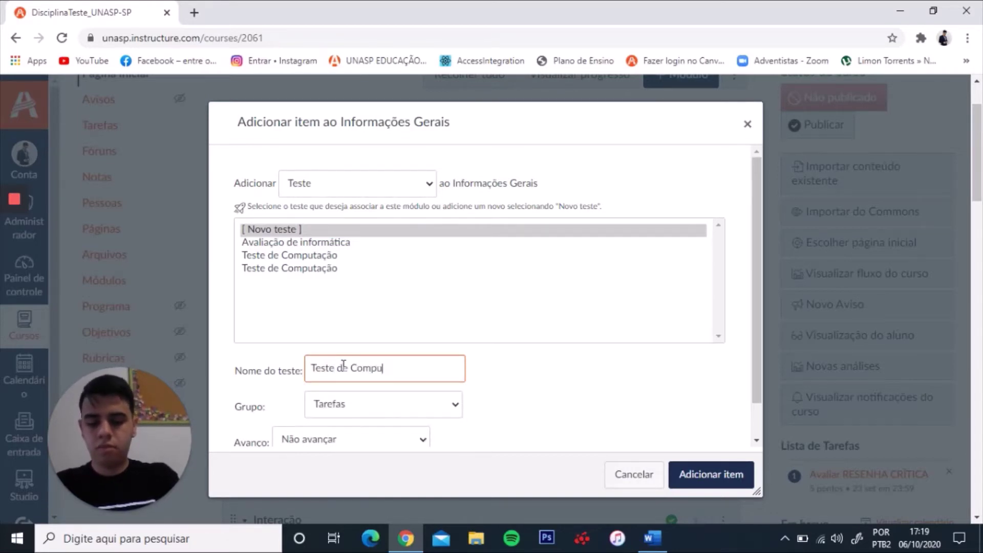
type("tação")
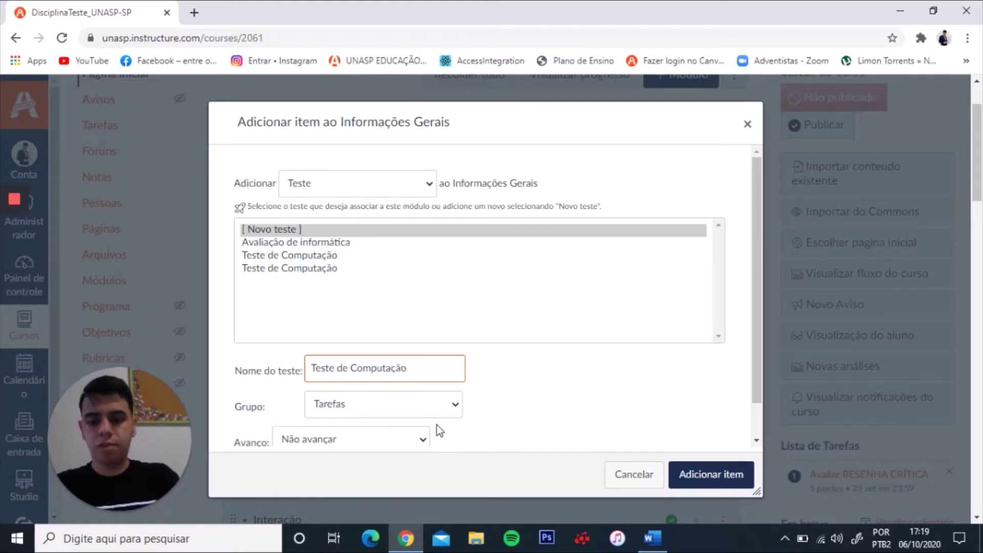
left_click(691, 480)
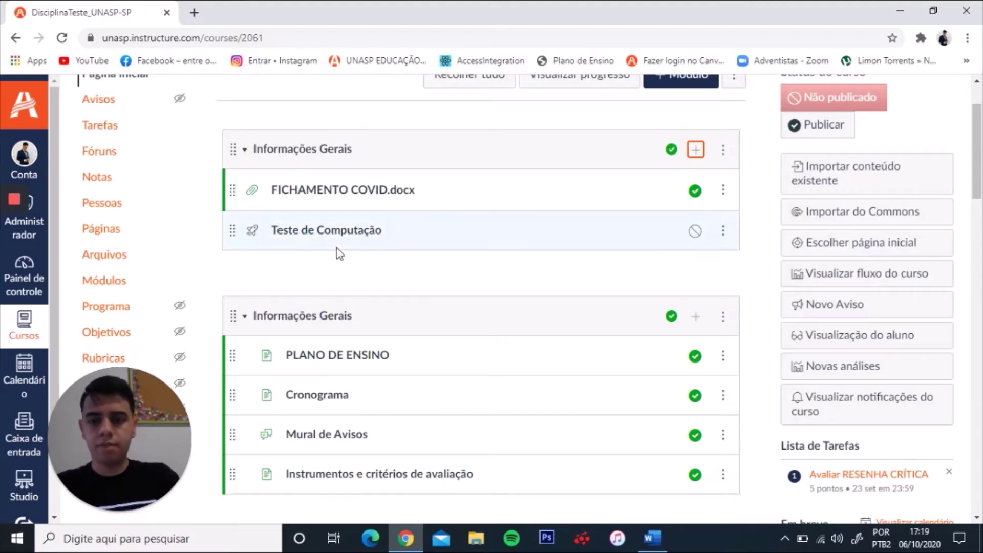
- Open the unpublished Teste de Computação quiz from the module and start editing it
left_click(325, 237)
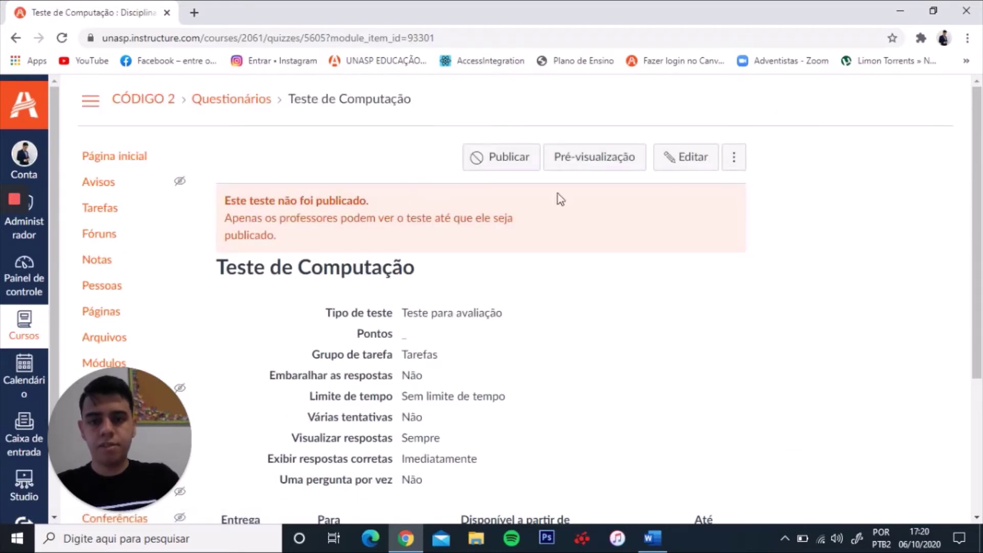
left_click_drag(979, 188, 980, 202)
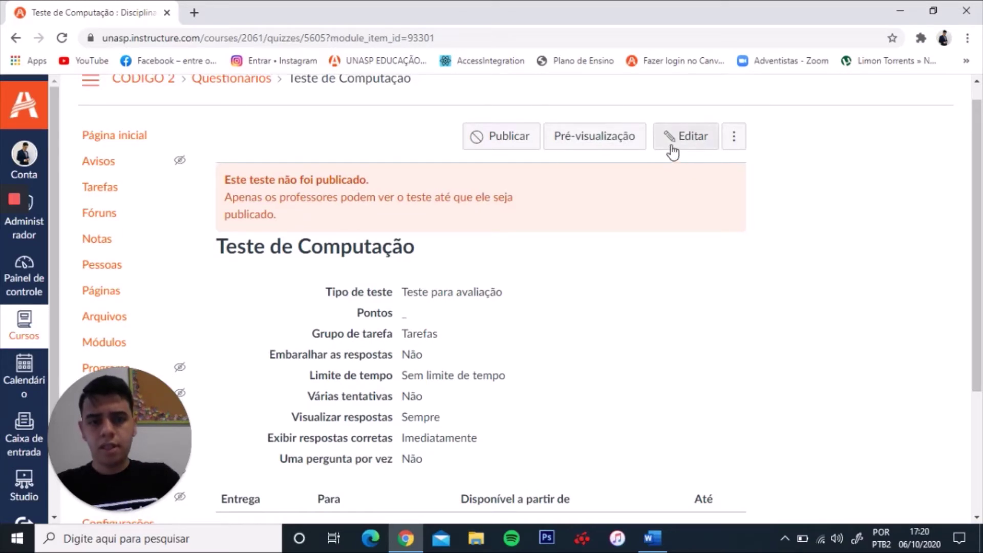
left_click(690, 139)
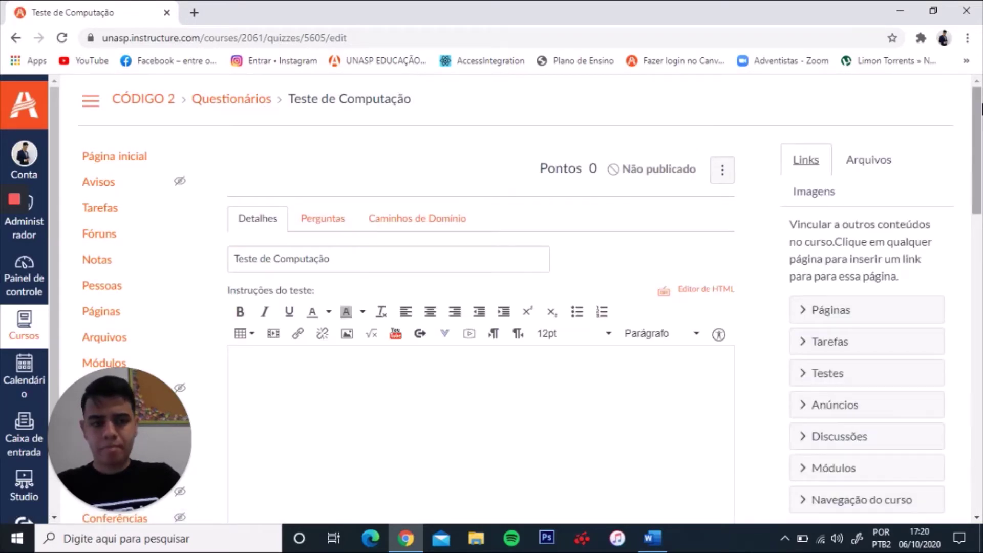
- Enter "Conteúdo" in the quiz instructions
left_click_drag(980, 115, 974, 149)
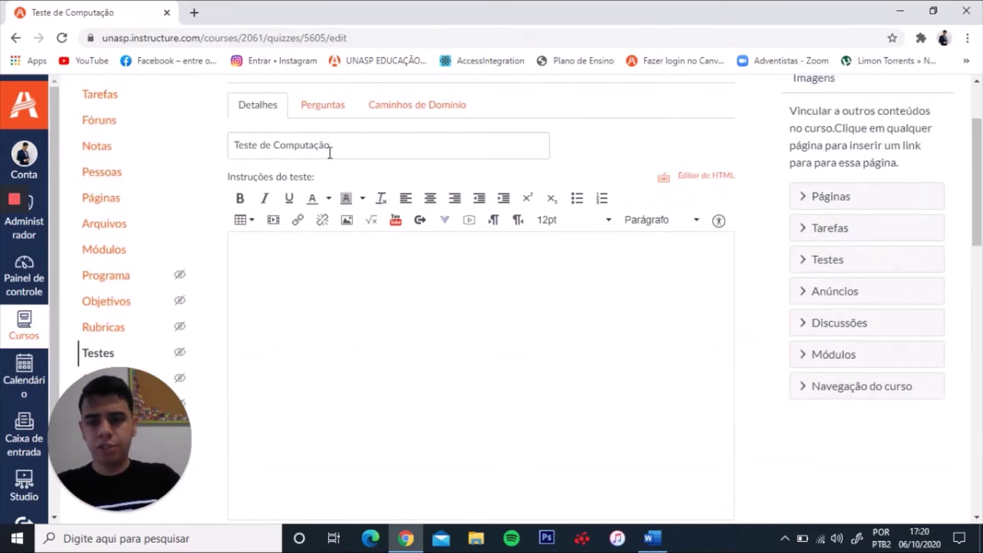
left_click_drag(331, 146, 216, 151)
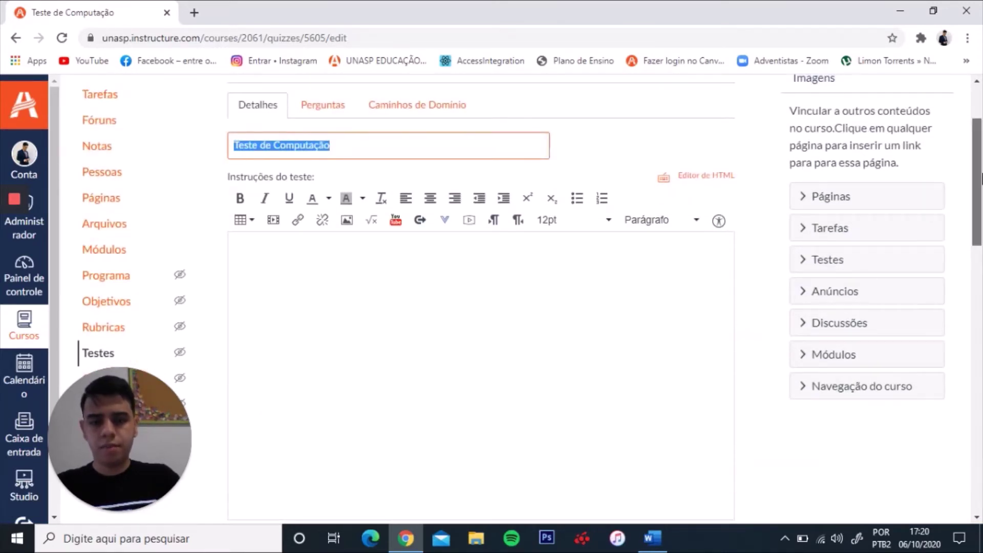
left_click_drag(981, 151, 982, 171)
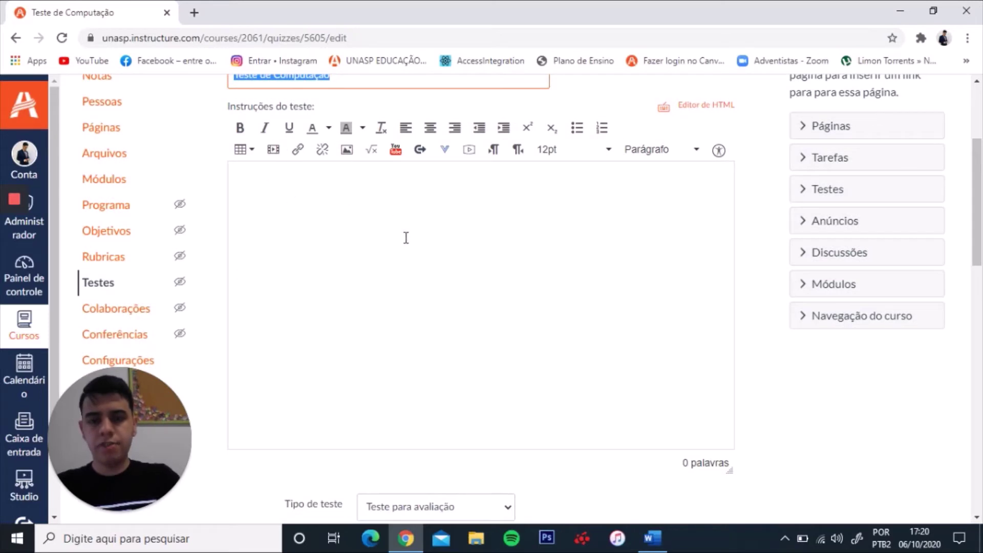
left_click(303, 210)
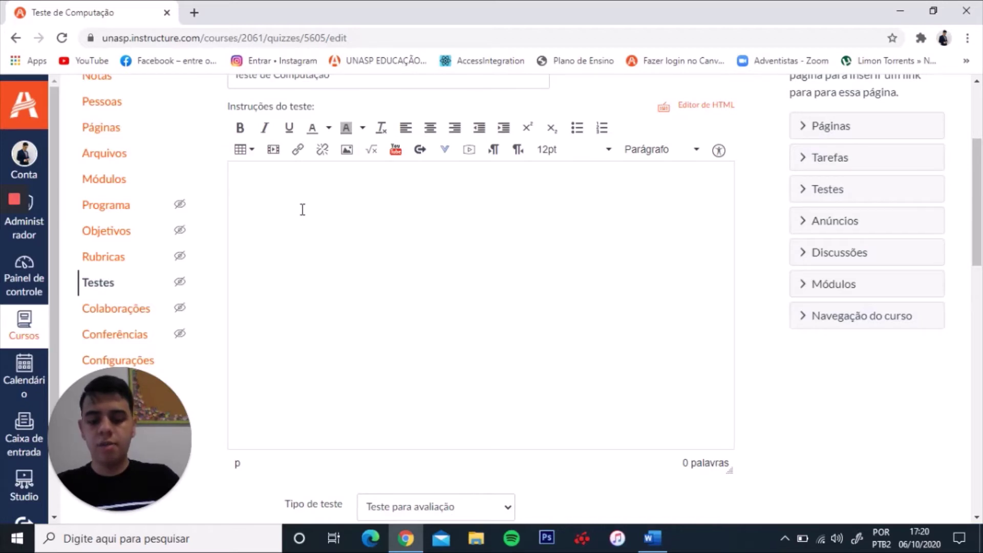
type("Cont")
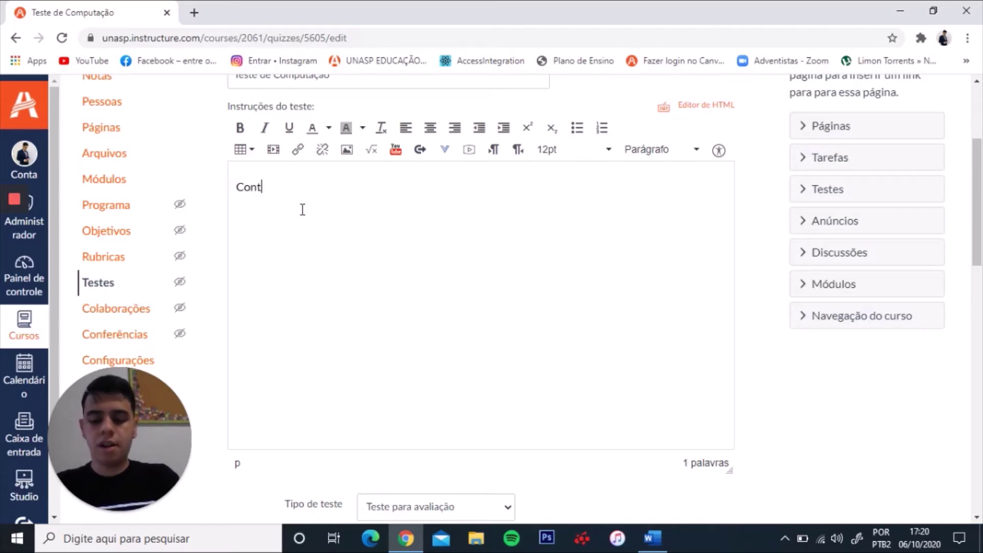
type("eúdo")
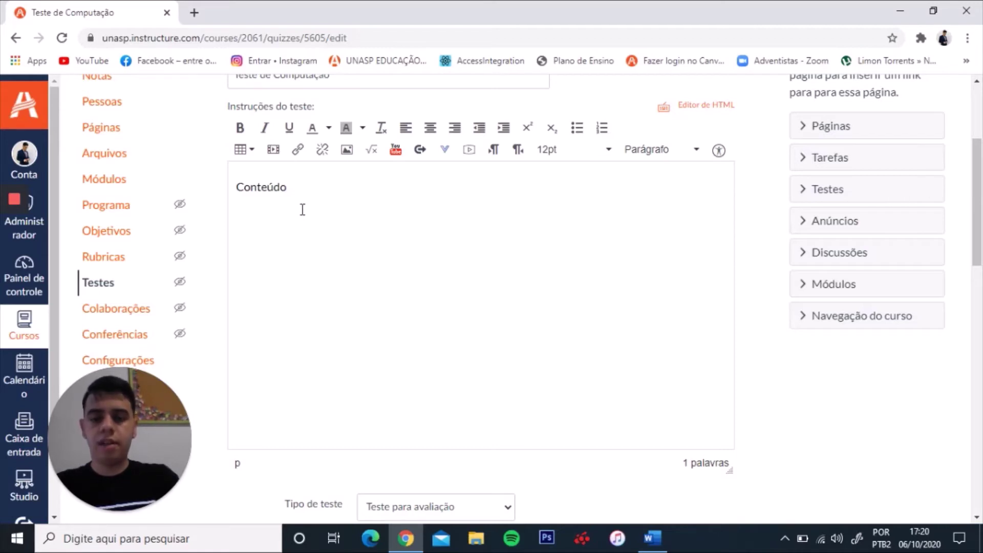
key("Return")
type("a")
key("BackSpace")
type("a forma")
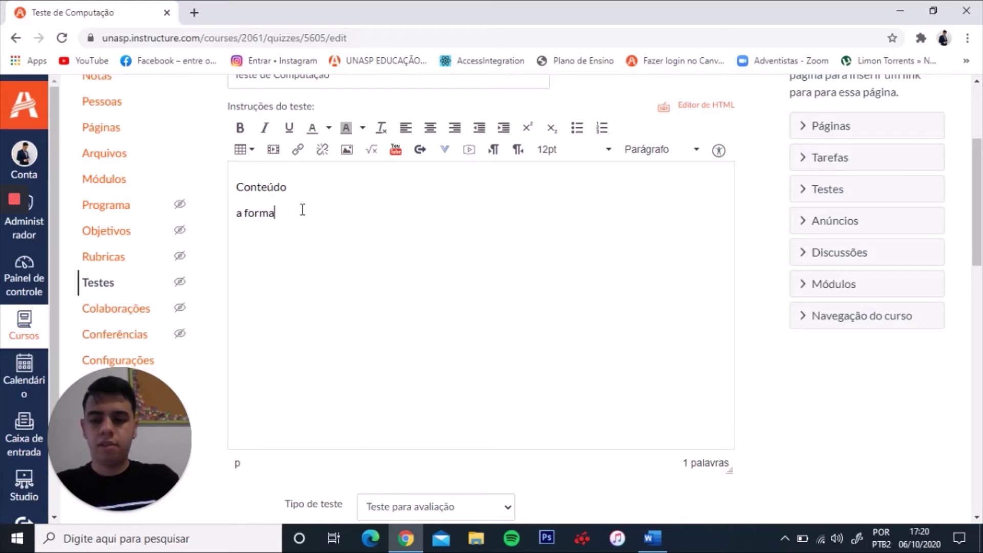
type(" de vdce av")
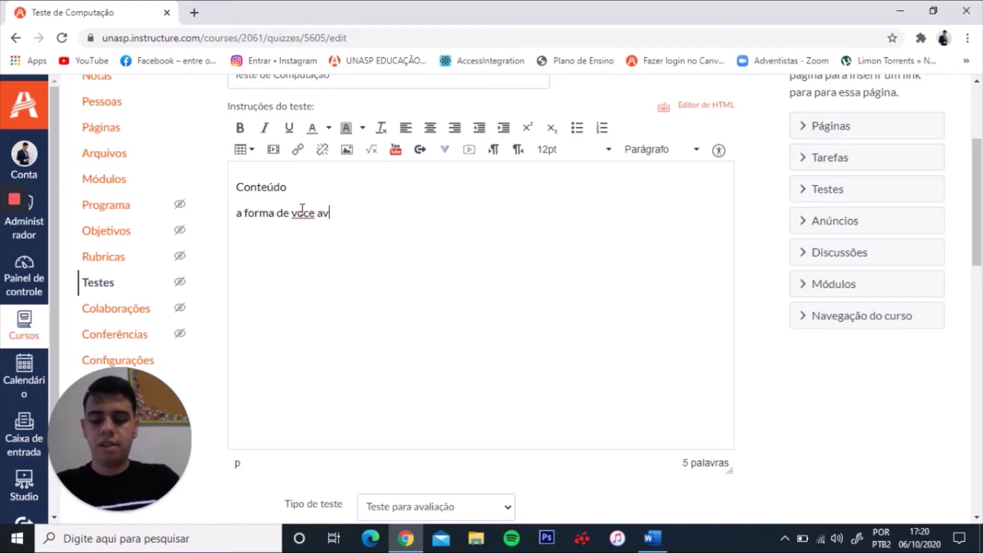
type("aliar esse t")
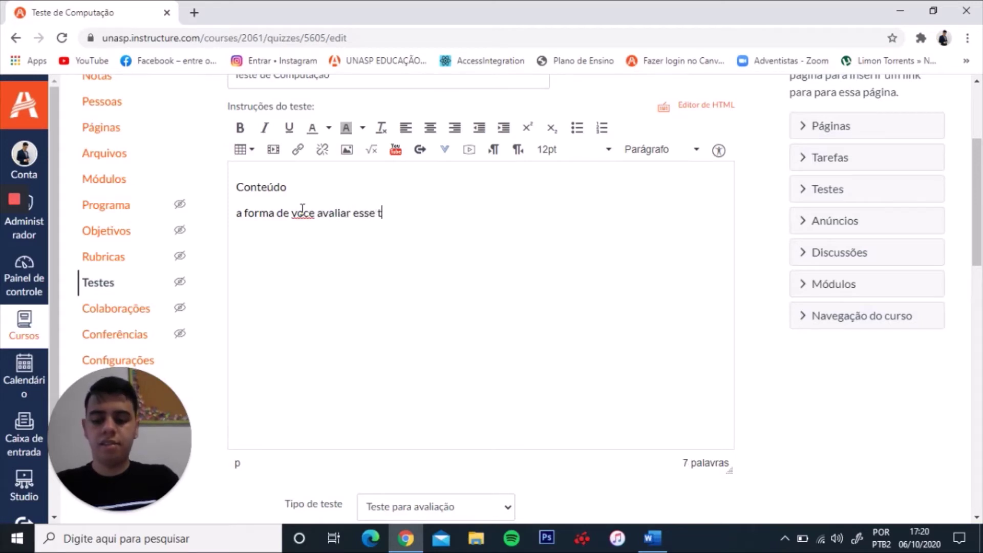
type("este")
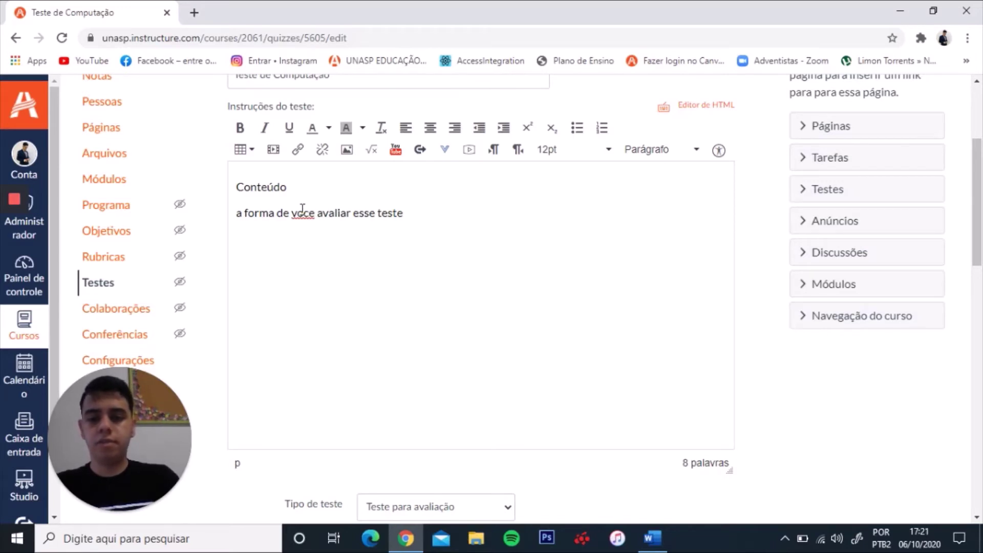
key("BackSpace")
key("BackSpace")
key("BackSpace")
key("BackSpace")
key("BackSpace")
key("BackSpace")
key("BackSpace")
key("BackSpace")
key("BackSpace")
key("BackSpace")
key("BackSpace")
key("BackSpace")
key("BackSpace")
key("BackSpace")
key("BackSpace")
key("BackSpace")
key("BackSpace")
key("BackSpace")
key("BackSpace")
key("BackSpace")
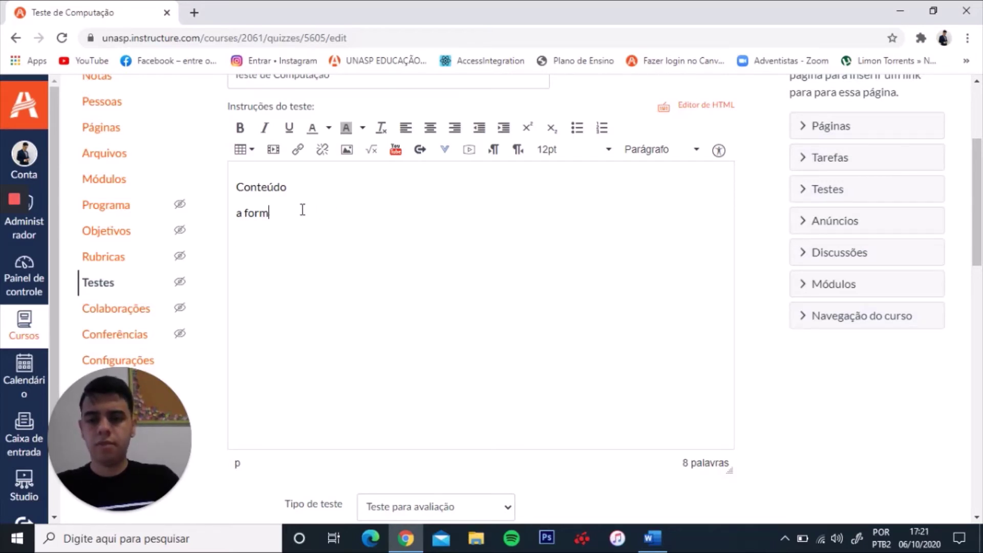
key("BackSpace")
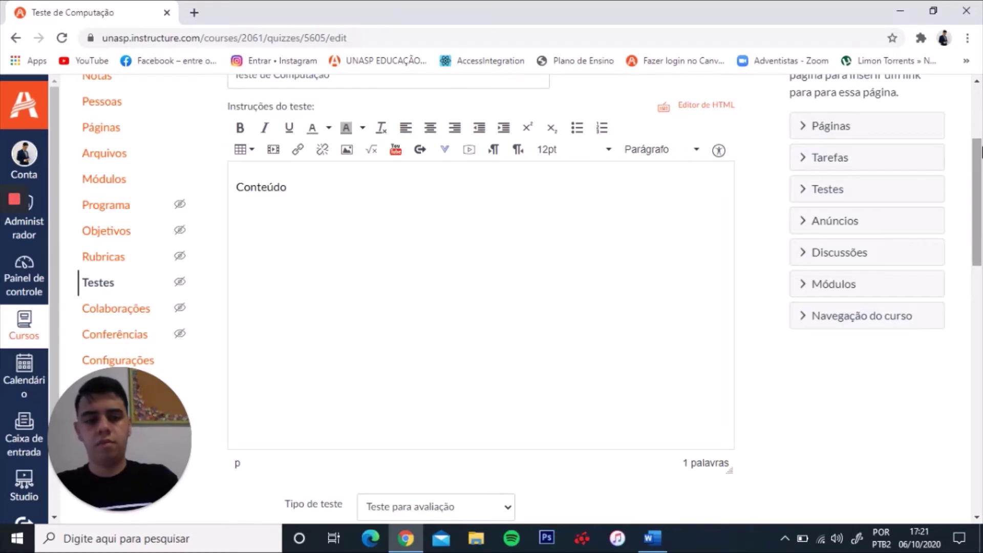
- Review the available quiz types and set the quiz type to Teste para avaliação
scroll(977, 202, "down", 3)
left_click_drag(978, 203, 968, 265)
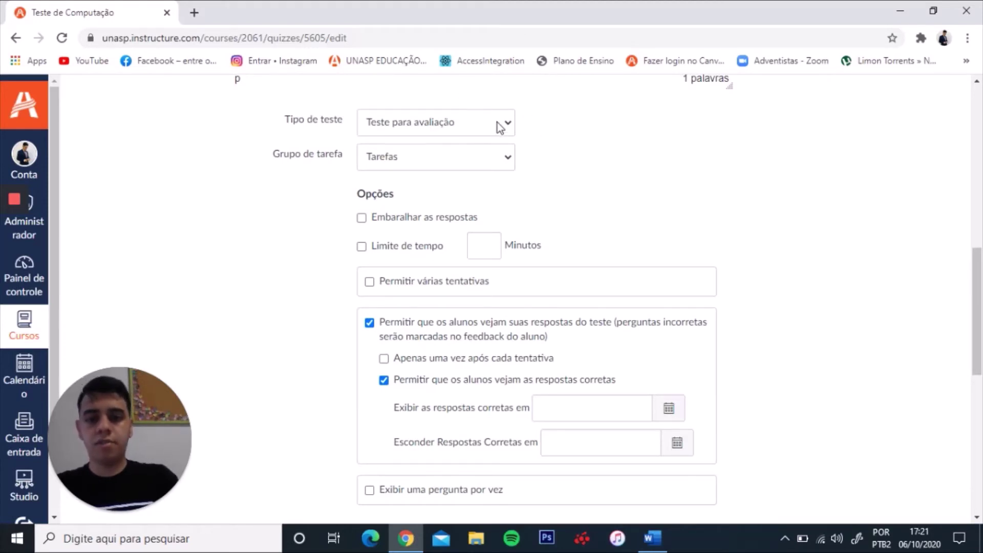
left_click_drag(981, 323, 981, 313)
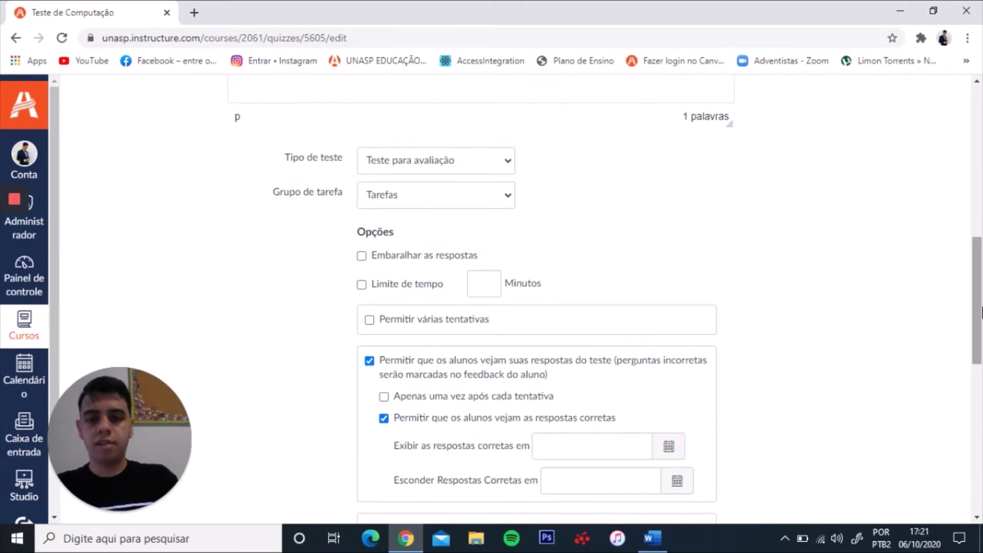
left_click(446, 168)
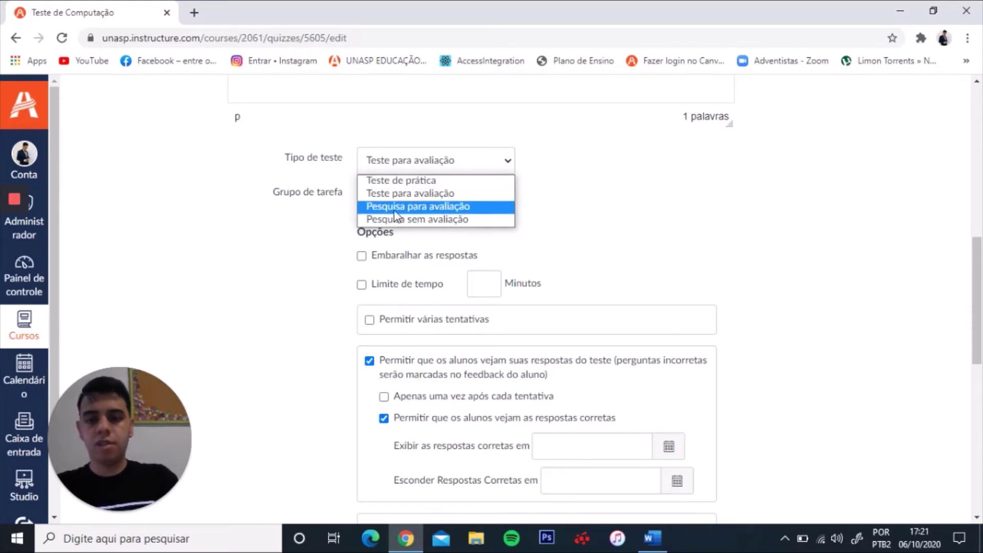
left_click(340, 229)
left_click(436, 166)
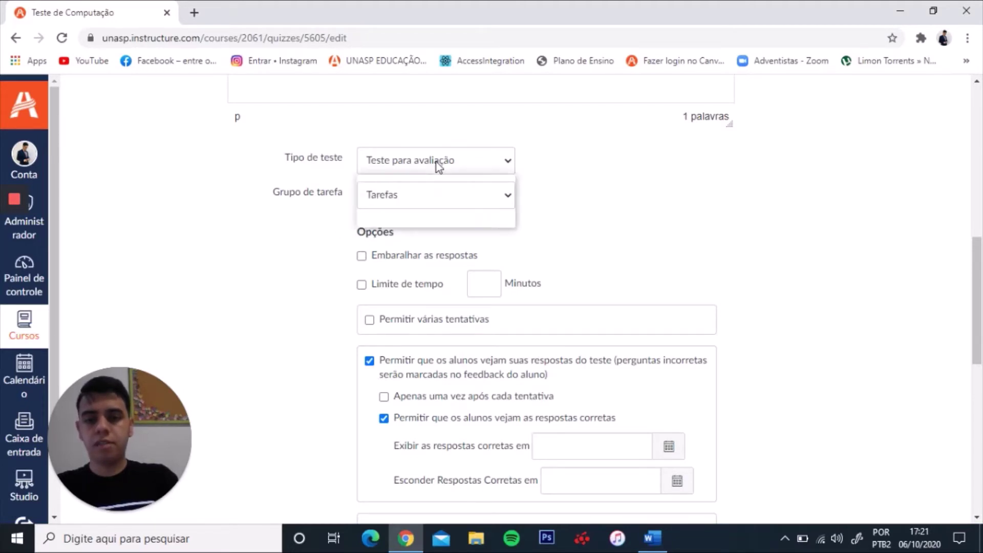
left_click(411, 195)
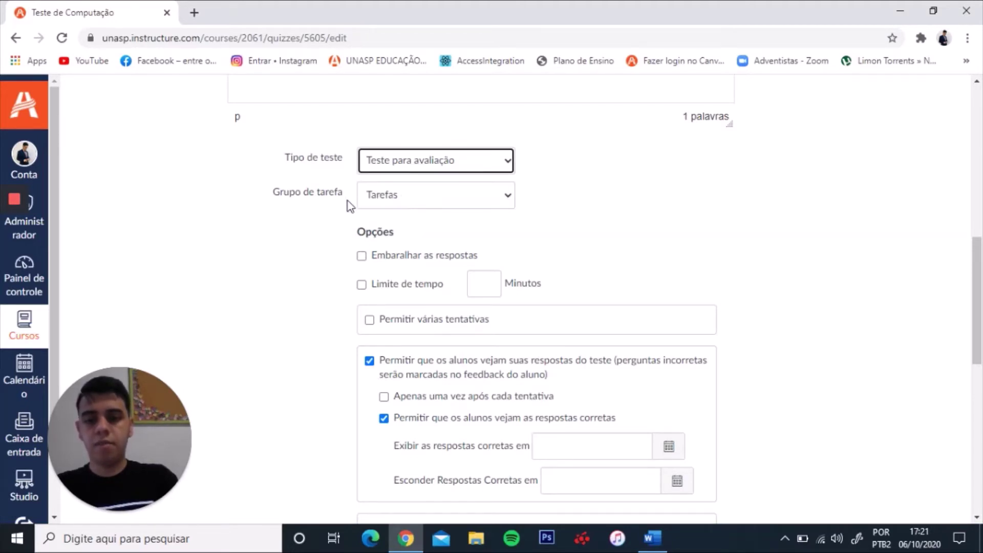
- Set the quiz's assignment group to the first Tarefas option
left_click(432, 205)
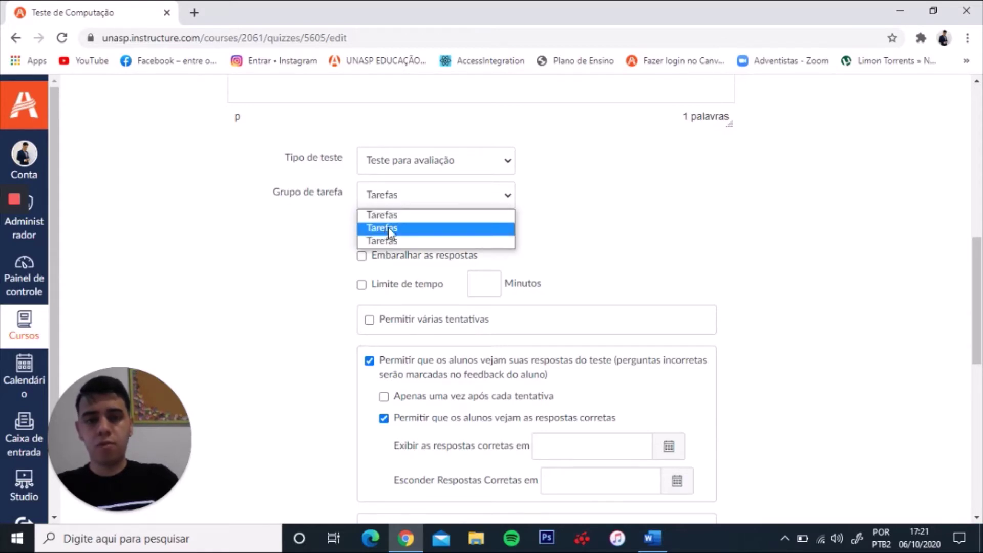
left_click(415, 216)
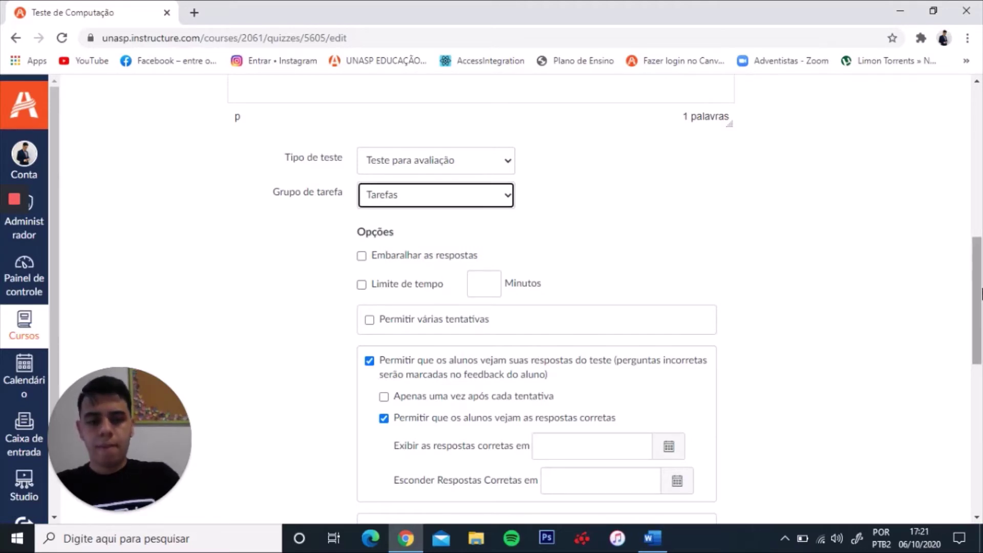
- Enable shuffling of the answers and set a time limit of 60 minutes for the quiz
left_click_drag(980, 292, 980, 307)
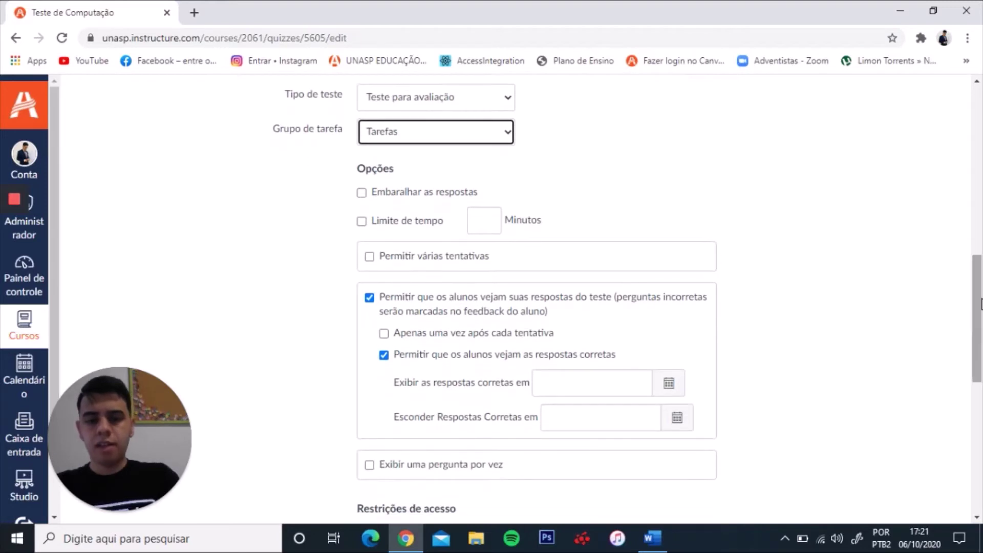
scroll(980, 317, "down", 1)
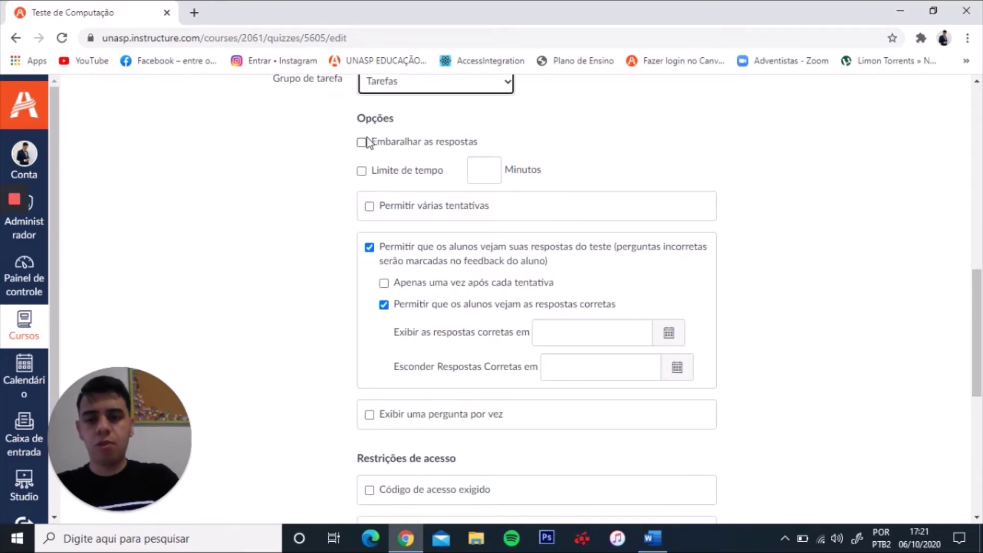
left_click(362, 142)
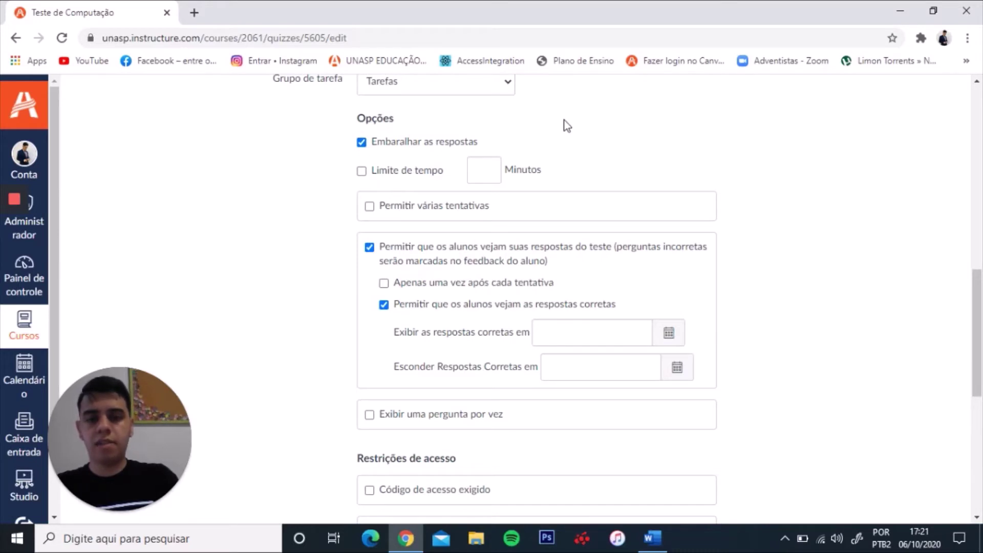
left_click(361, 171)
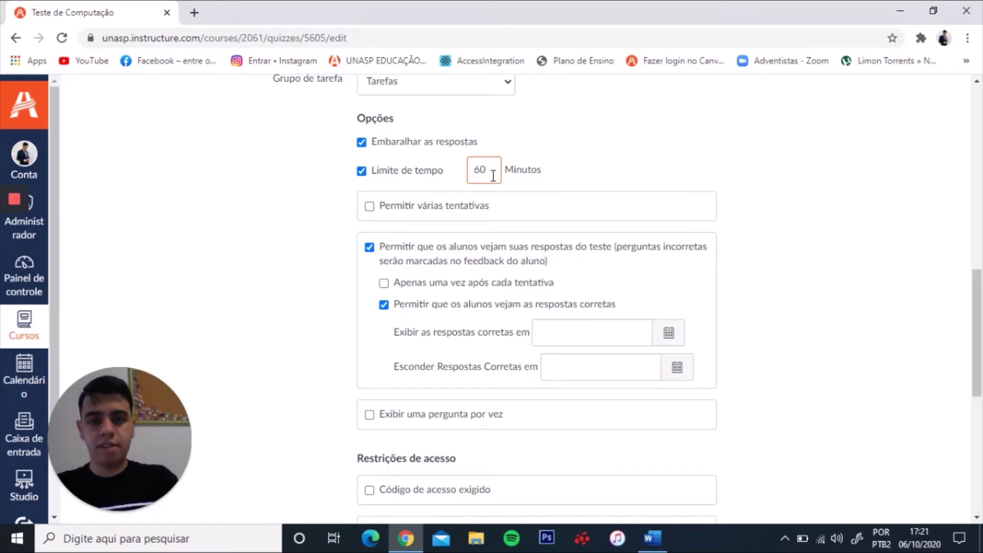
- Try allowing multiple attempts with the Maior score kept and 3 permitted attempts, and turn the option off again
left_click(369, 207)
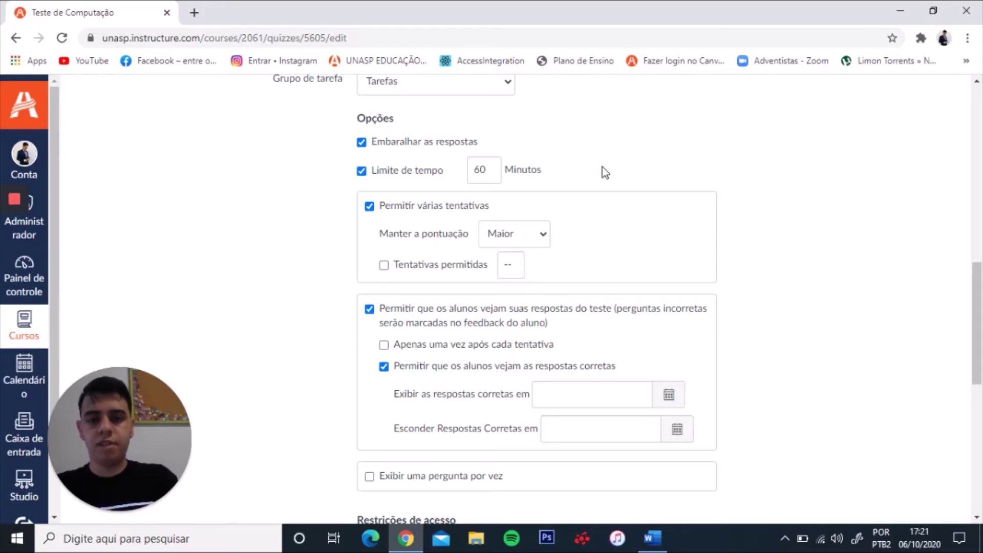
left_click(519, 228)
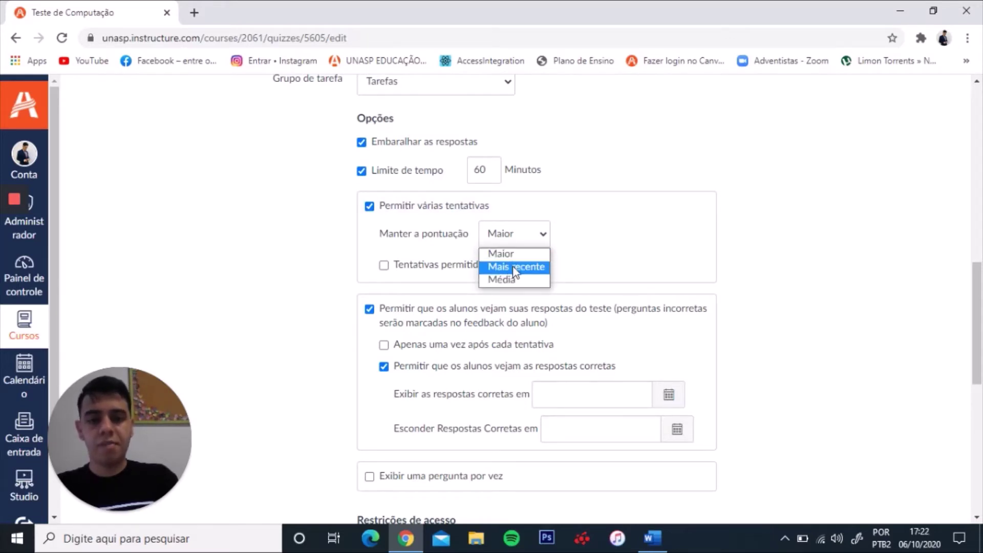
left_click(523, 229)
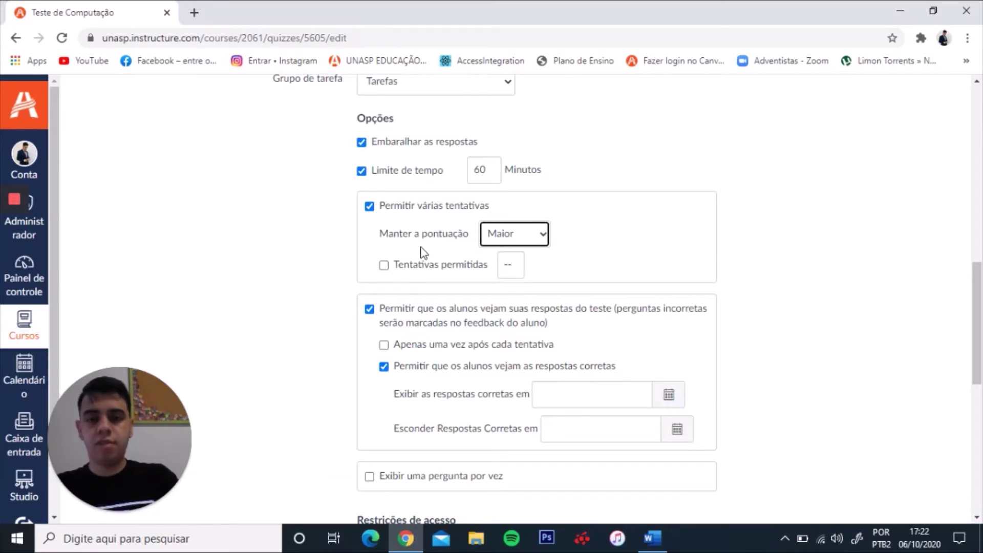
left_click(384, 265)
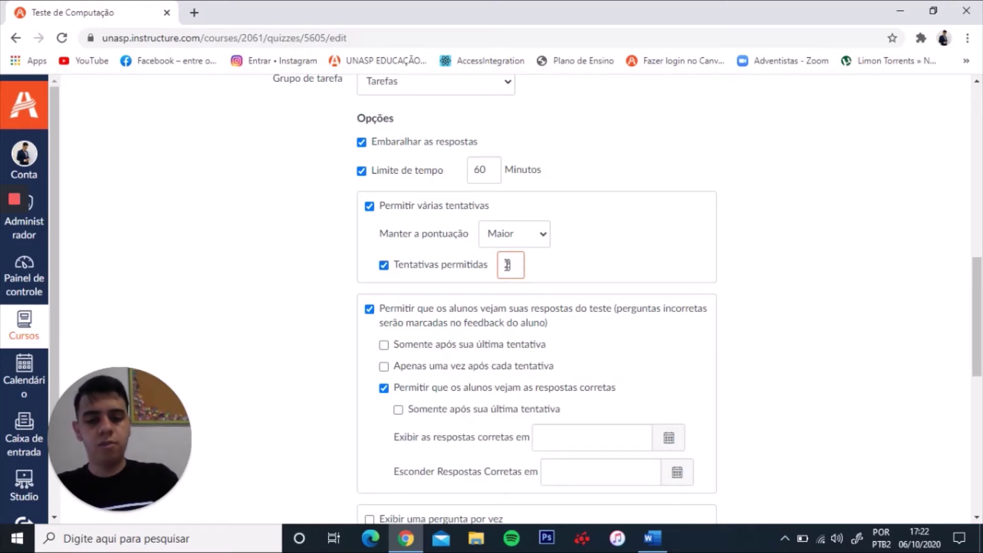
type("3")
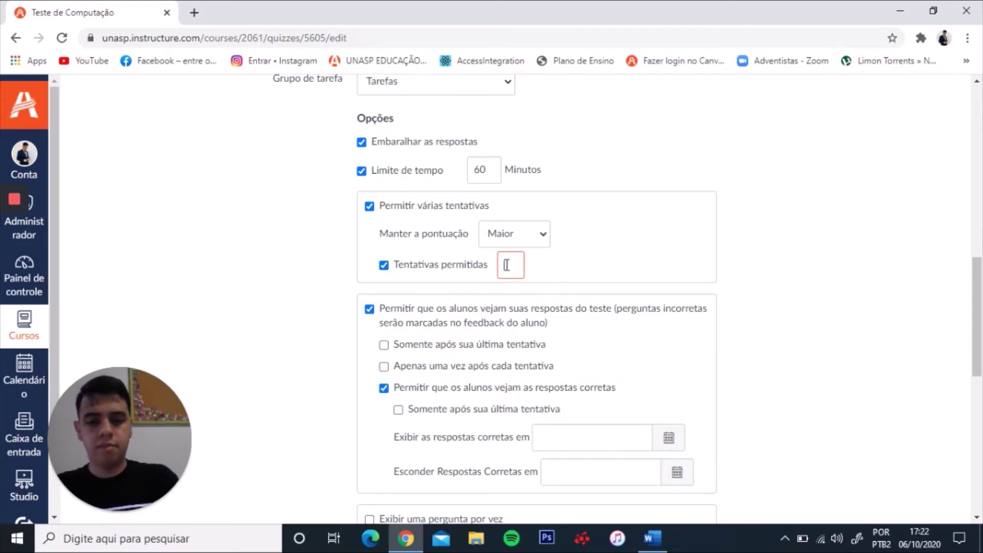
left_click(385, 268)
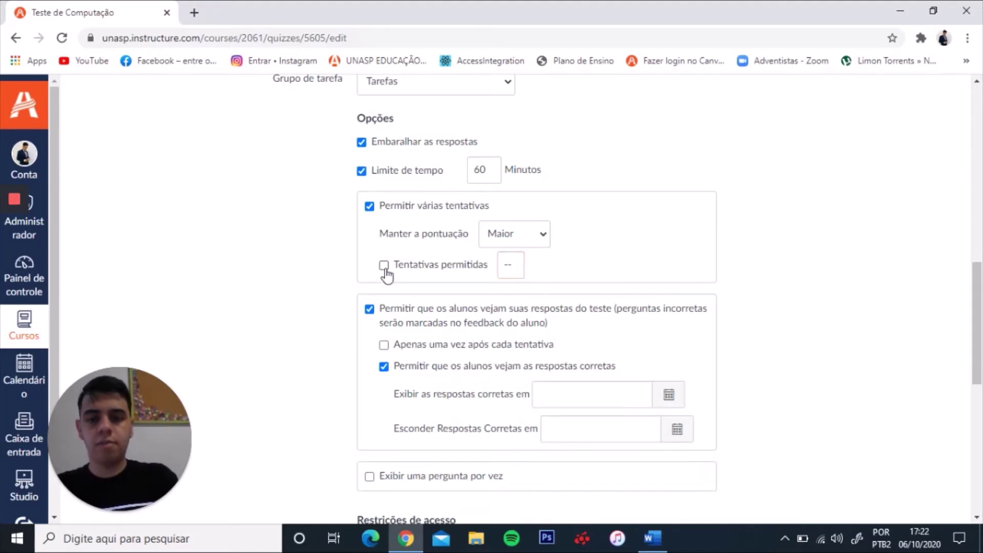
left_click(369, 206)
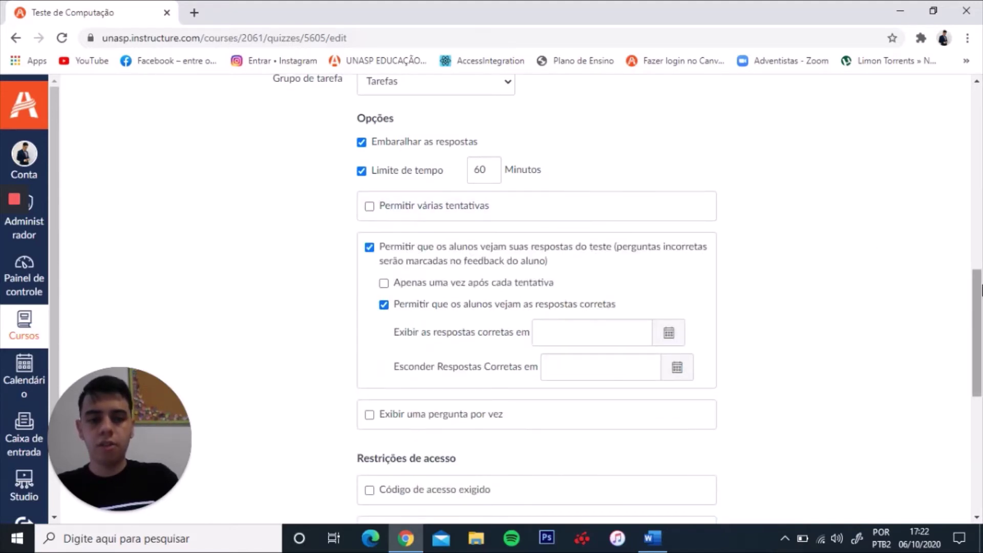
- Try out the options for viewing correct answers and for viewing responses only once after each attempt, restoring both
left_click_drag(981, 289, 981, 313)
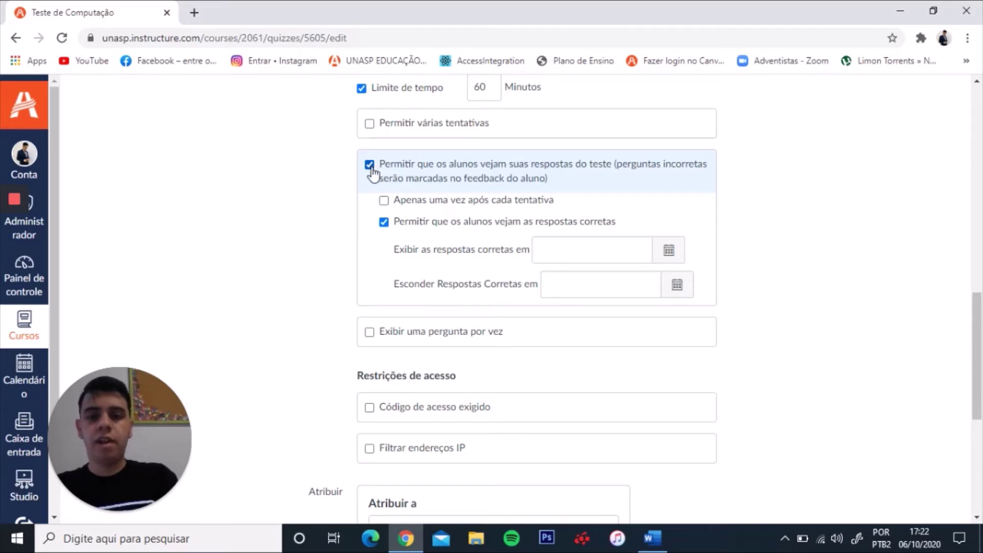
left_click(385, 222)
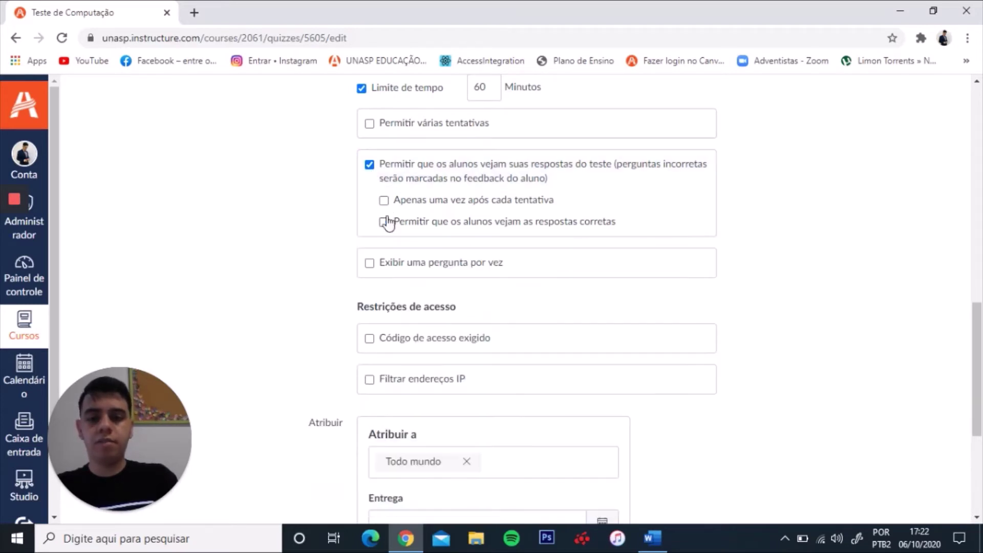
left_click(384, 200)
left_click(384, 200)
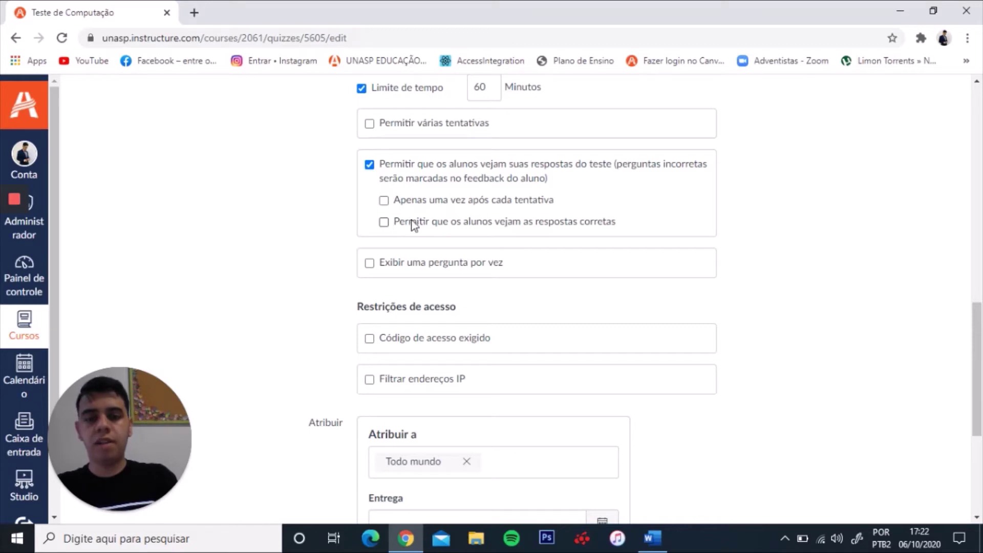
left_click(384, 222)
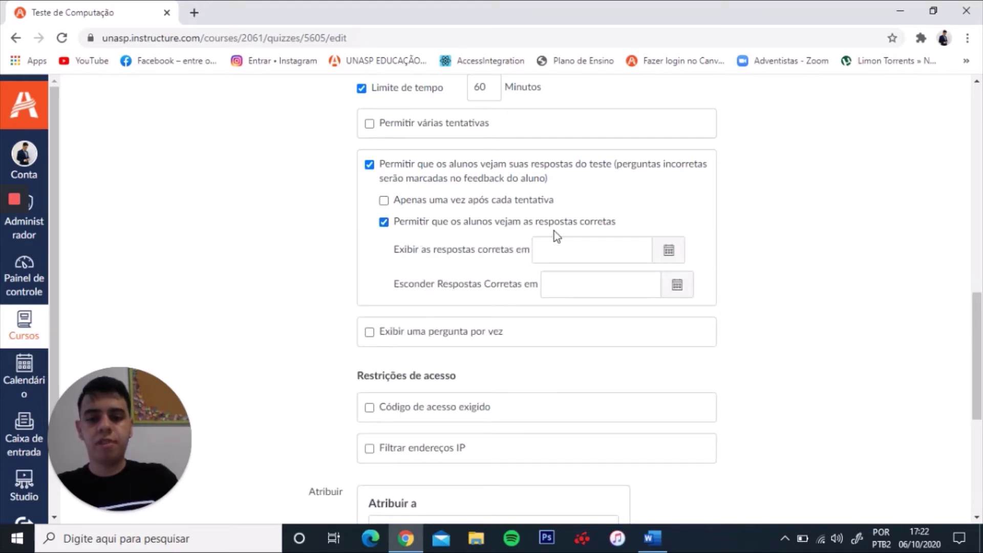
- Set the correct answers to be shown from 7 de out de 2020 at 00:01
scroll(686, 266, "down", 1)
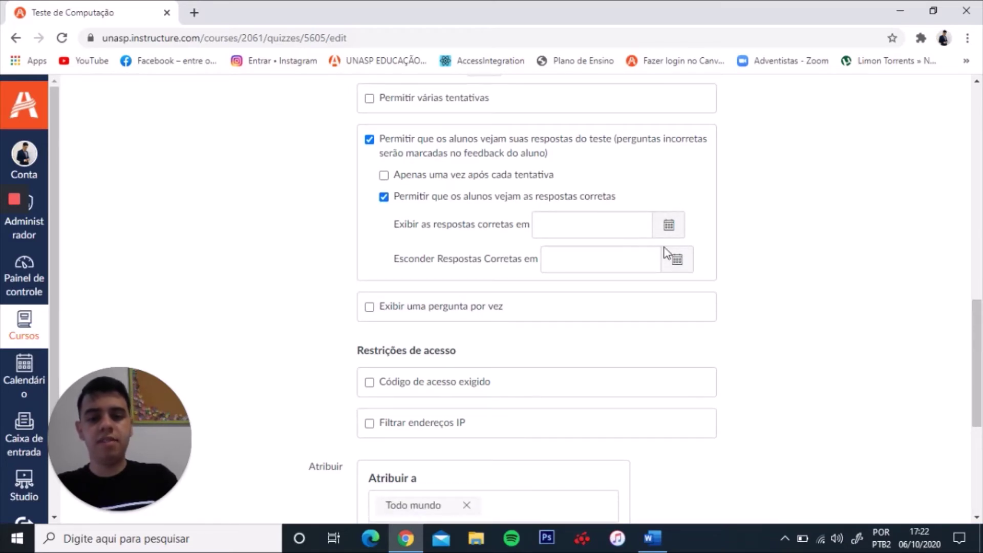
left_click(667, 229)
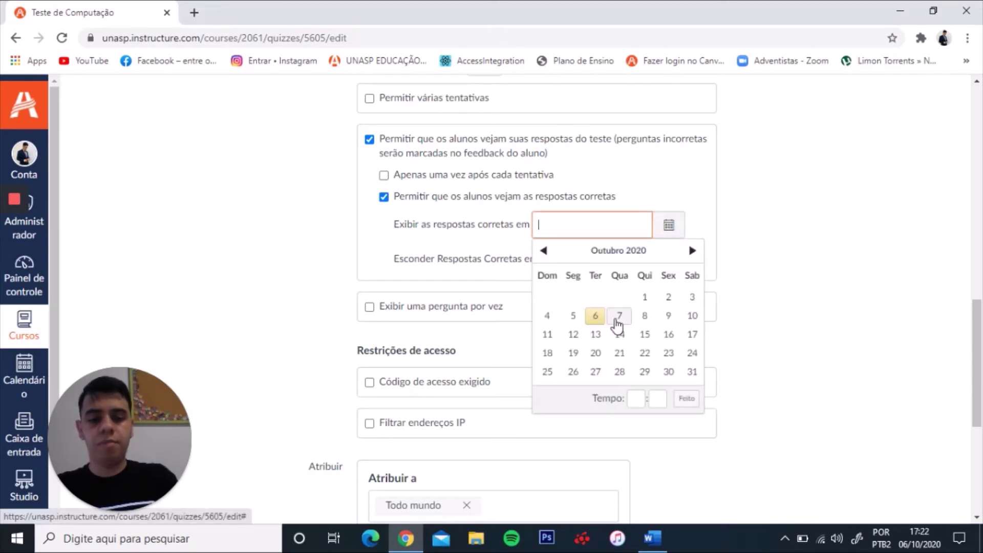
left_click(618, 319)
left_click(643, 398)
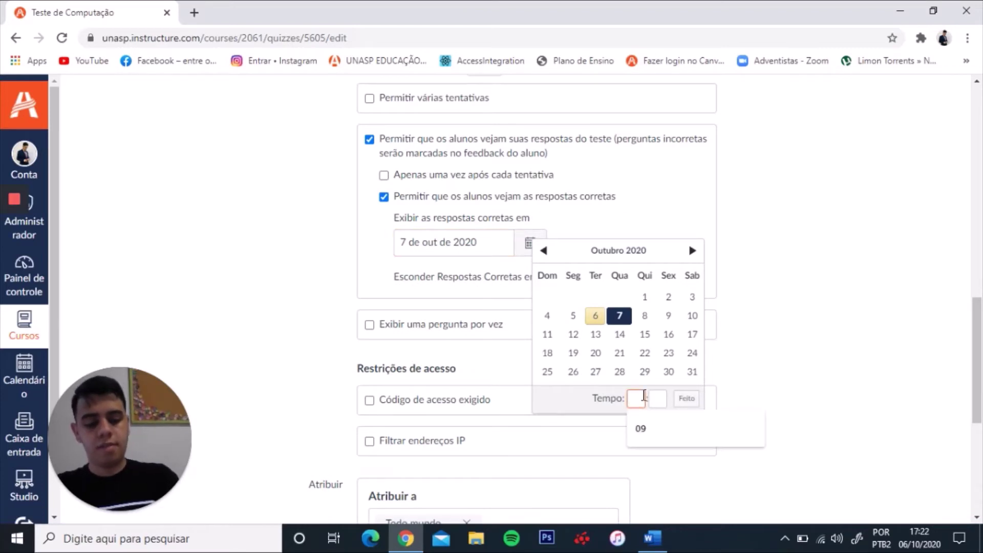
type("00")
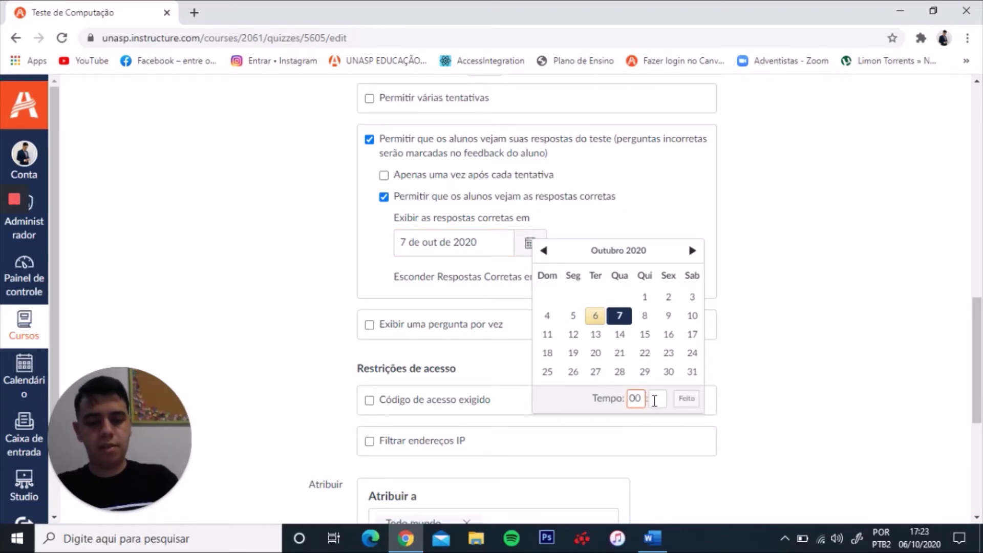
left_click(655, 400)
type("01")
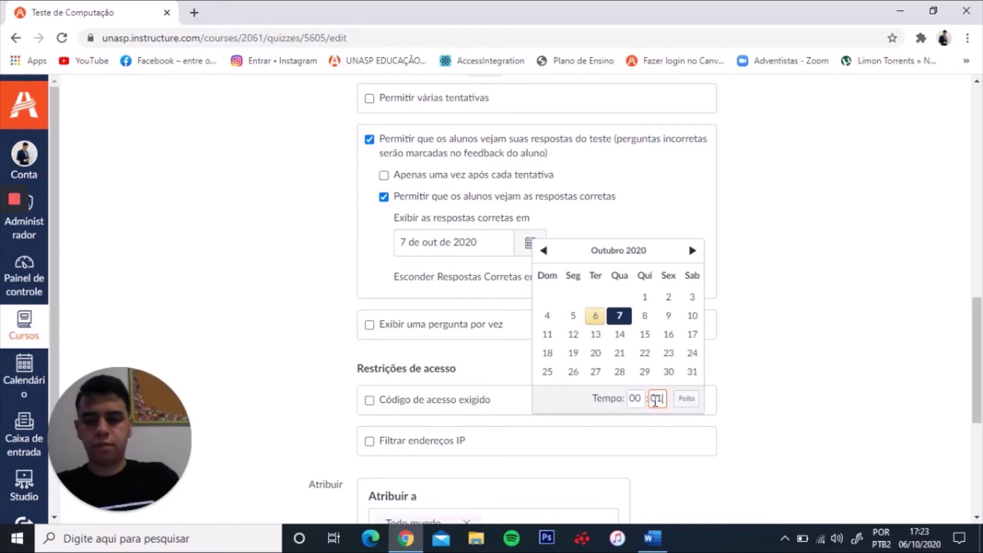
left_click(687, 399)
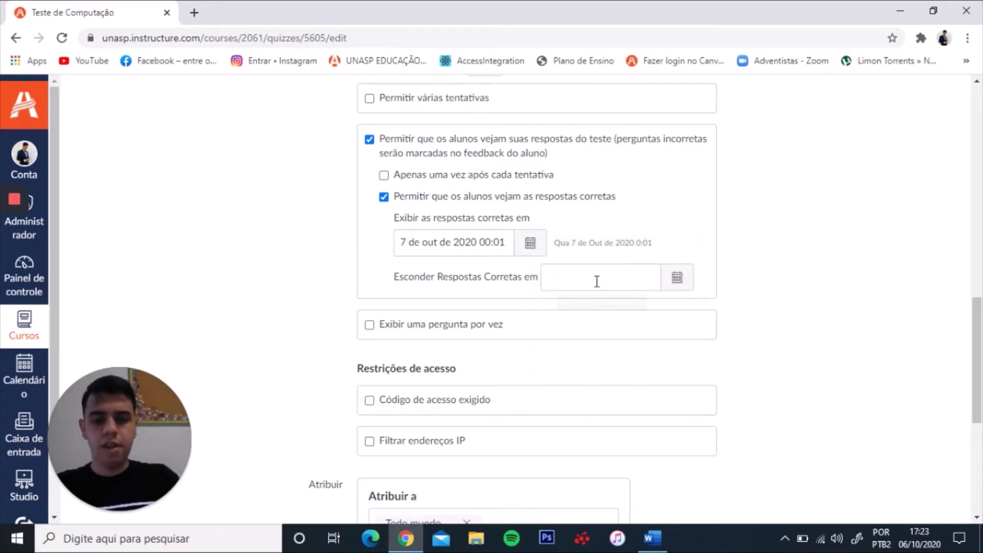
- Try to set the date for hiding the correct answers to 7 de out de 2020
left_click(590, 279)
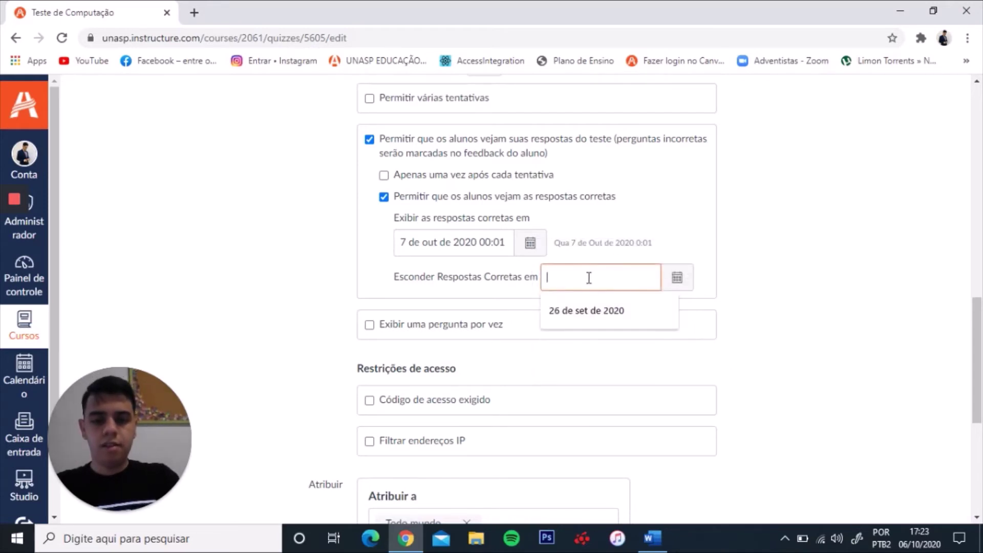
left_click(673, 279)
left_click(627, 369)
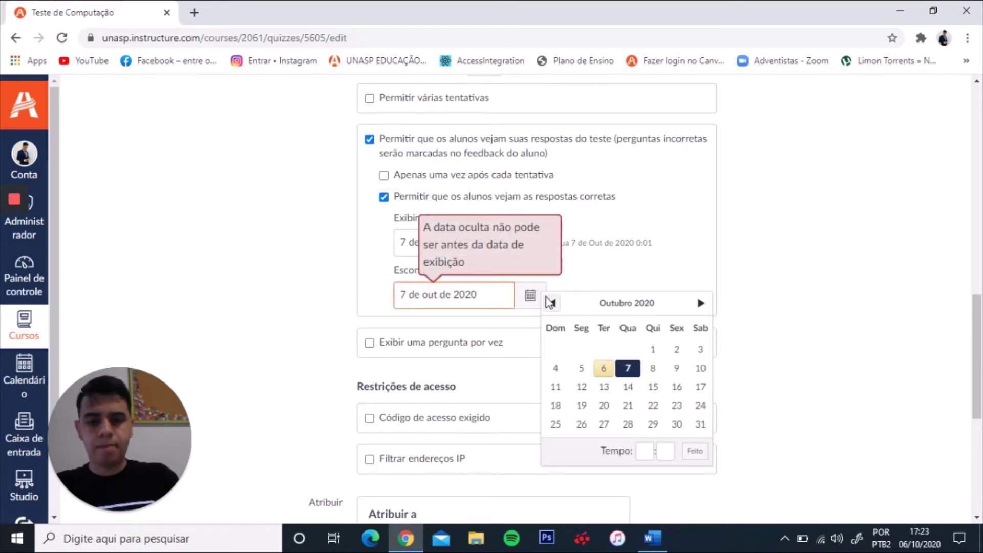
right_click(655, 448)
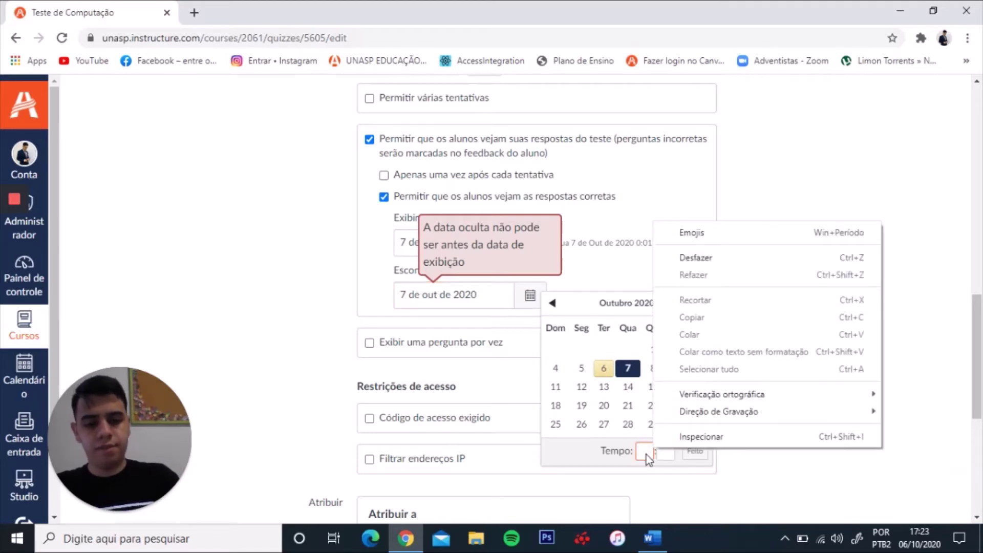
left_click(531, 307)
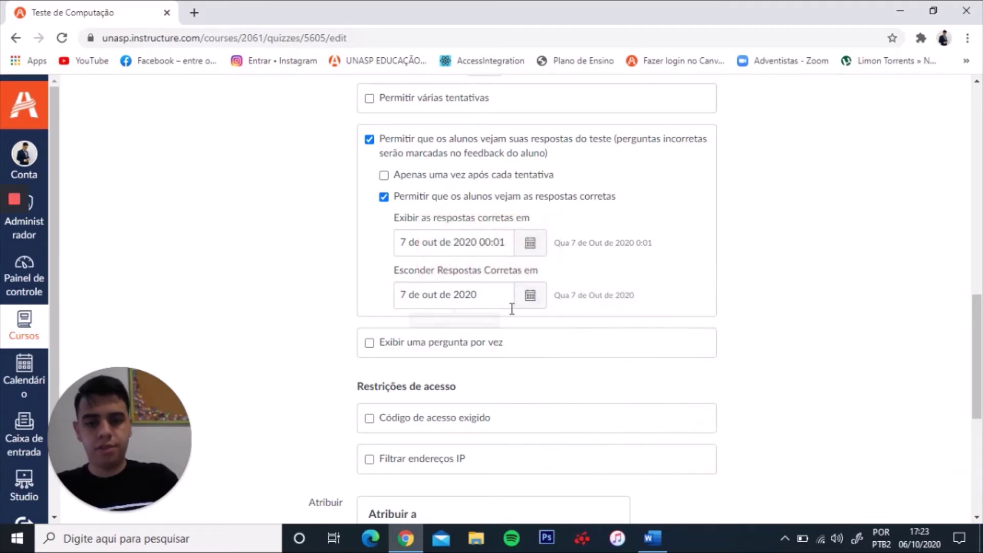
left_click(471, 297)
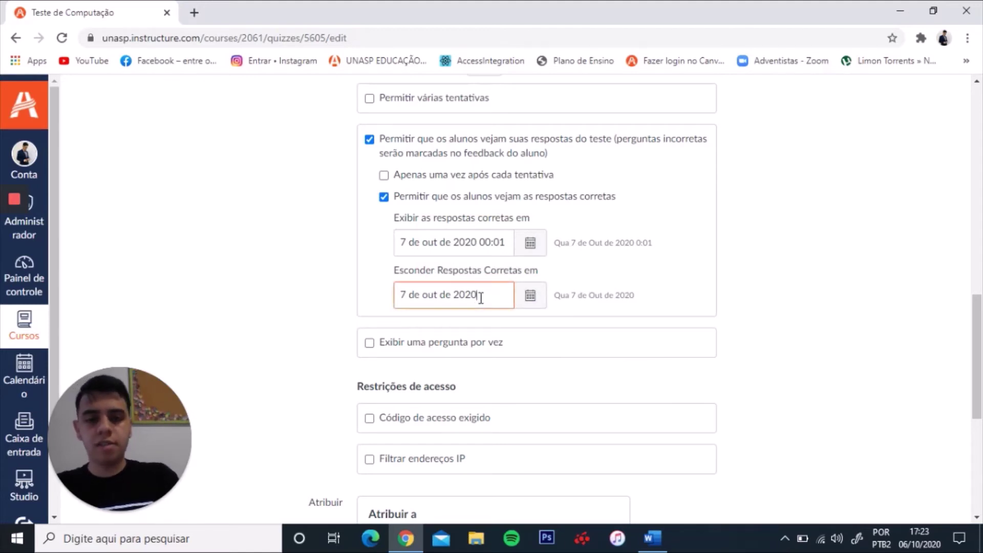
key("BackSpace")
key("BackSpace")
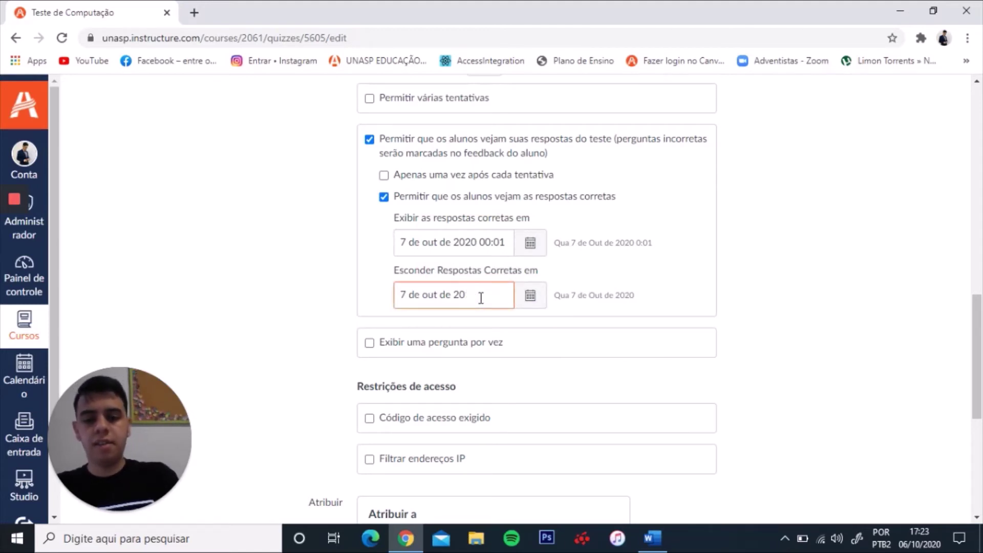
- Set the correct answers to be hidden from 8 de out de 2020 at 00:01
left_click(542, 296)
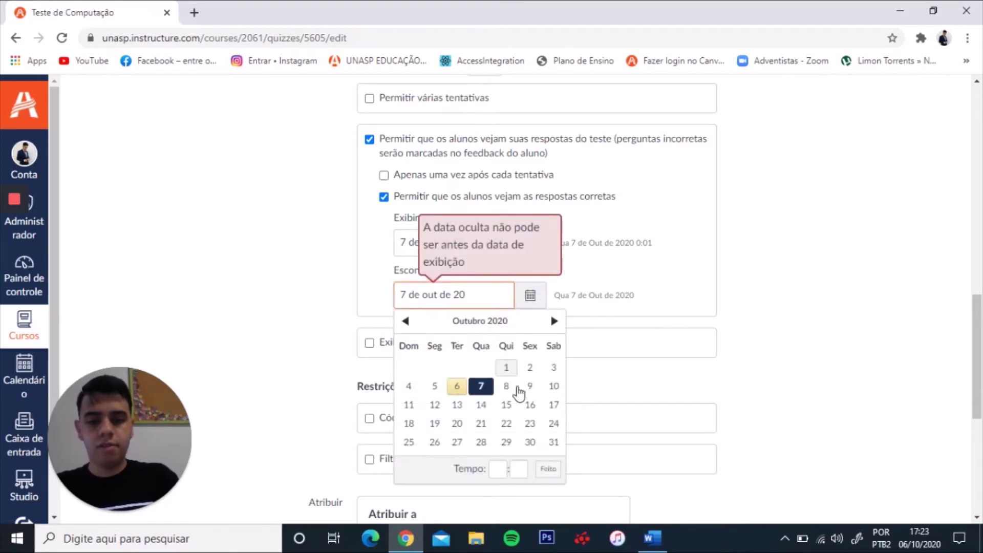
left_click(506, 388)
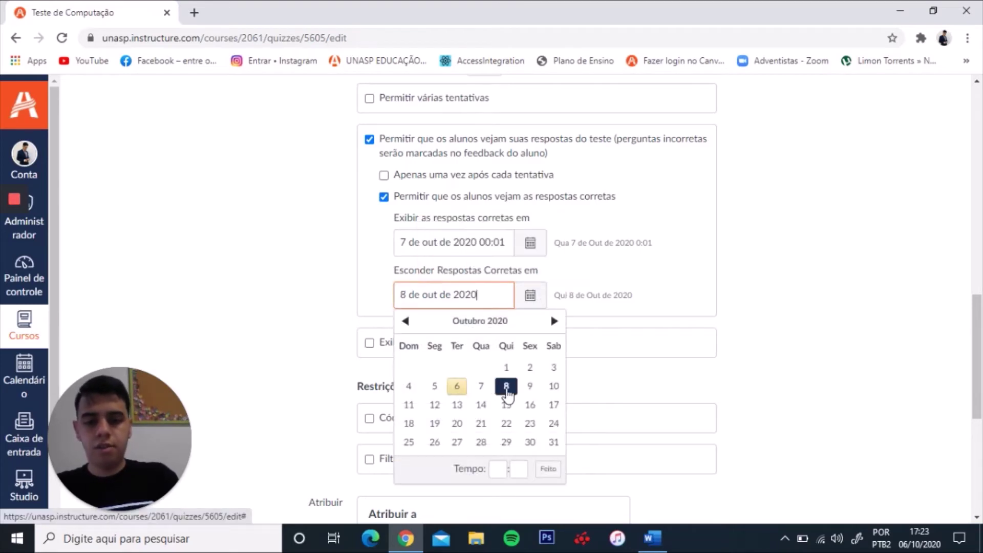
left_click(504, 474)
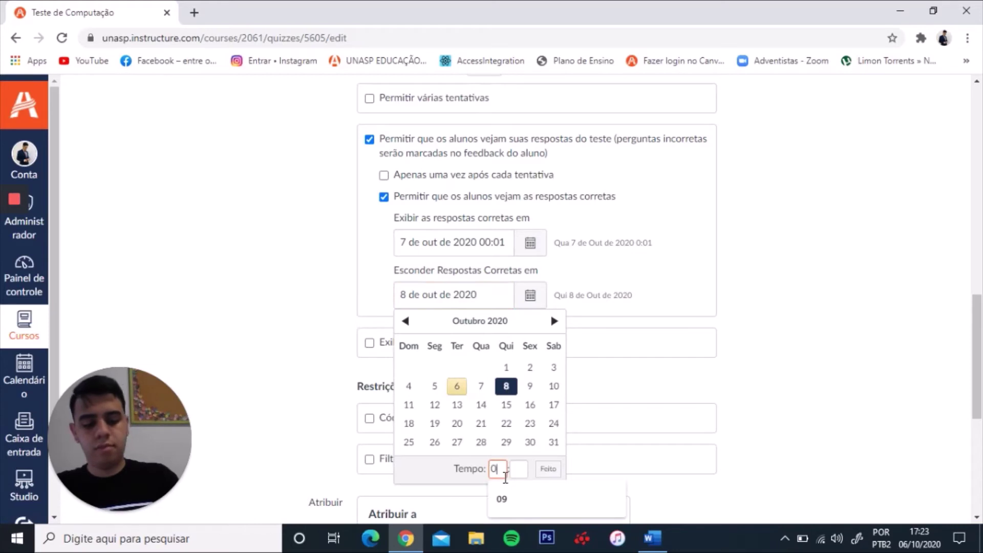
type("00")
left_click(518, 470)
type("0")
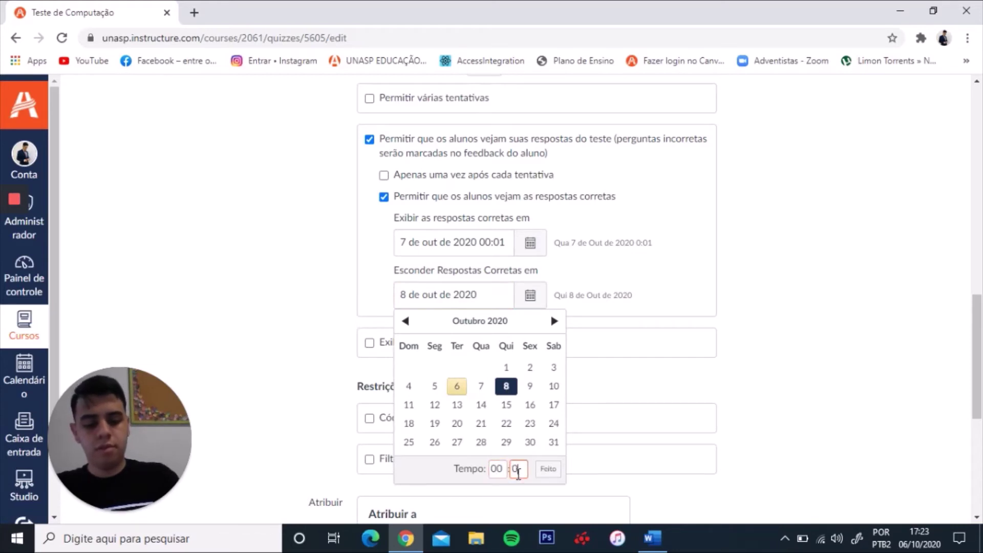
type("1")
left_click(548, 468)
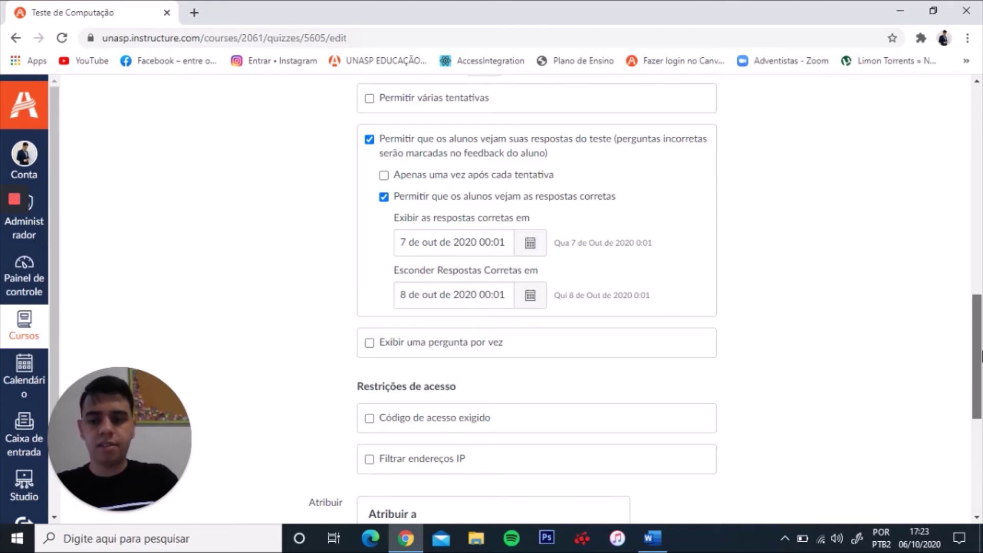
scroll(370, 145, "down", 4)
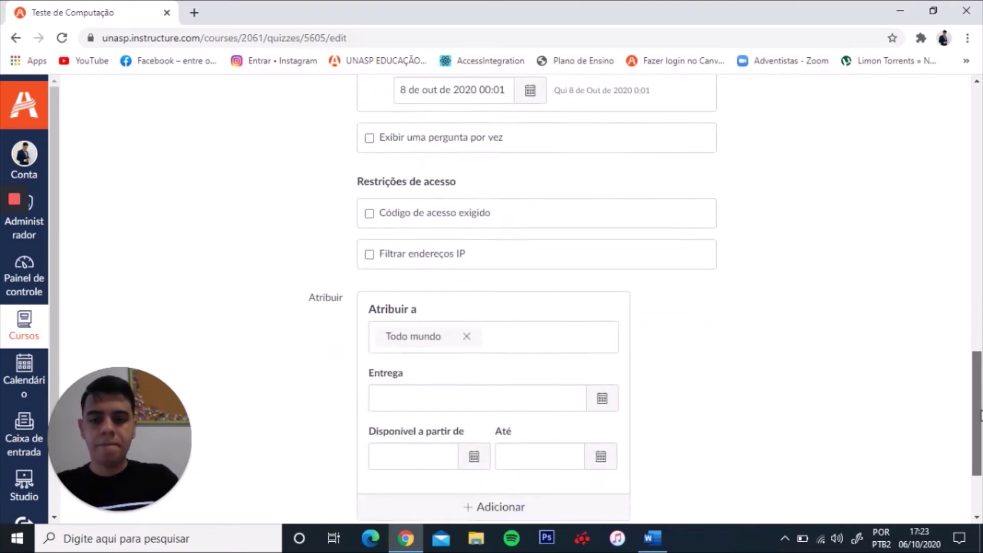
- Try out the options for showing one question at a time and locking questions after answering, turning both off again
left_click(369, 130)
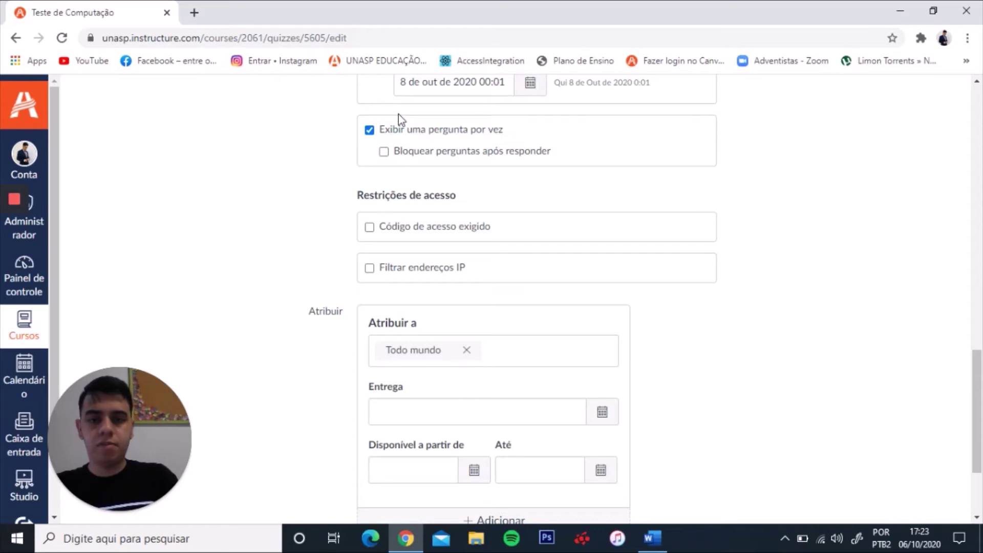
left_click(370, 131)
left_click(370, 131)
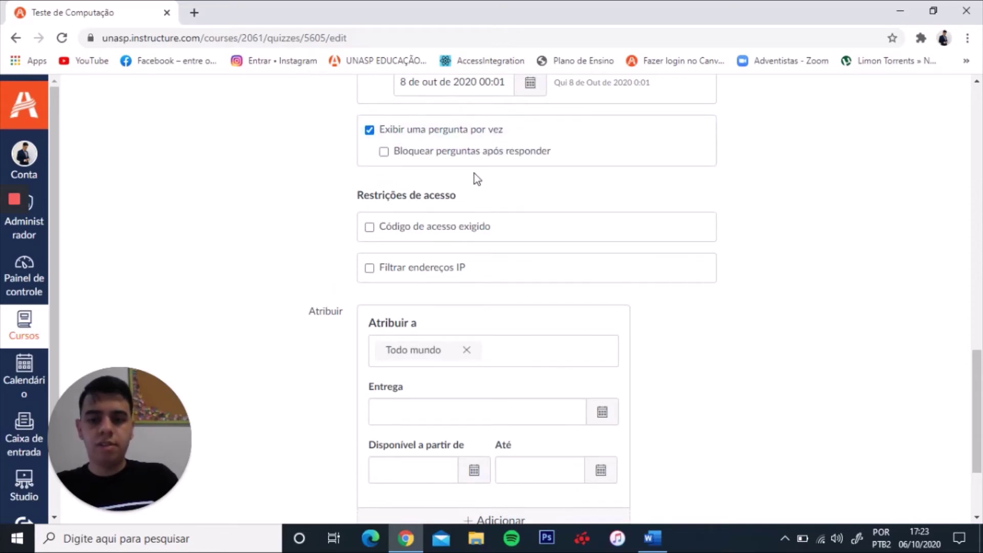
left_click(385, 152)
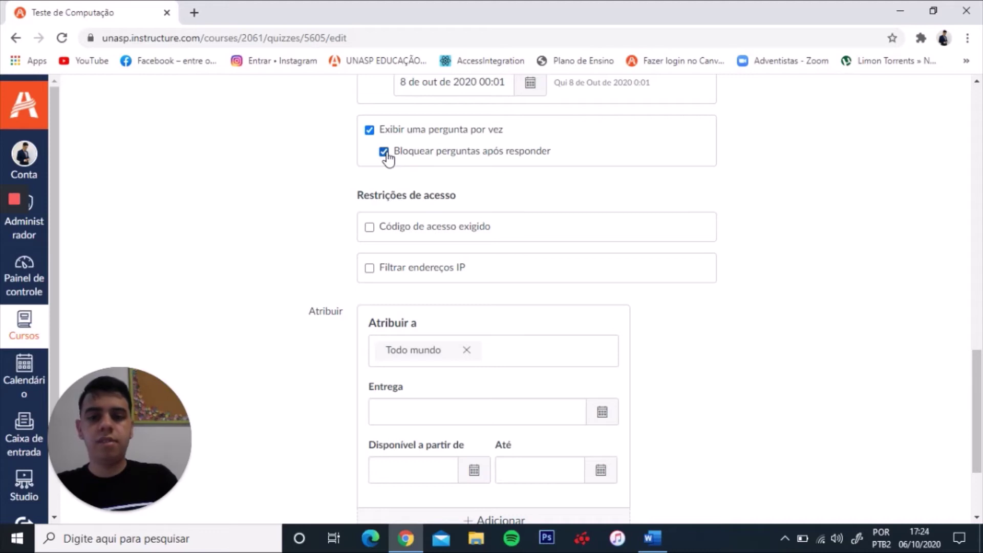
left_click(384, 153)
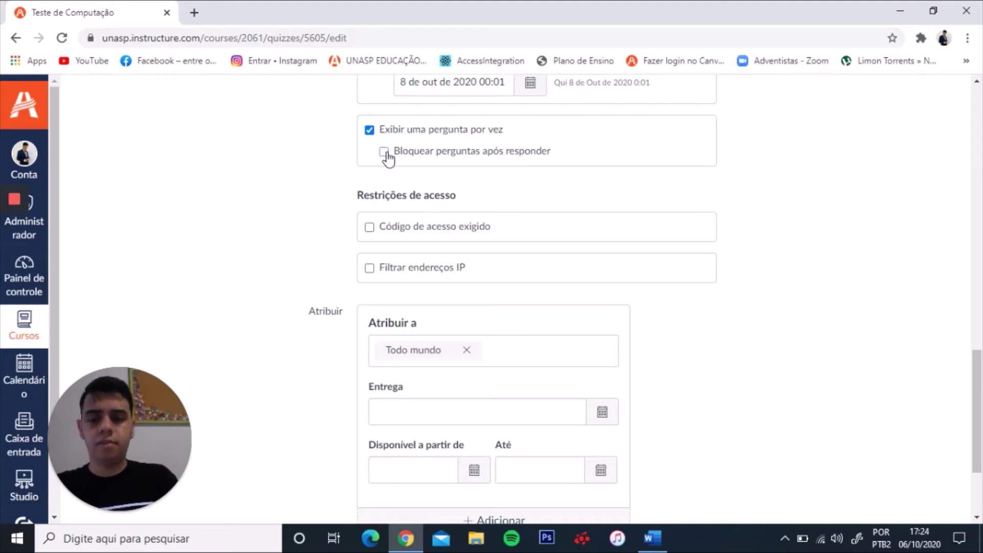
left_click(369, 130)
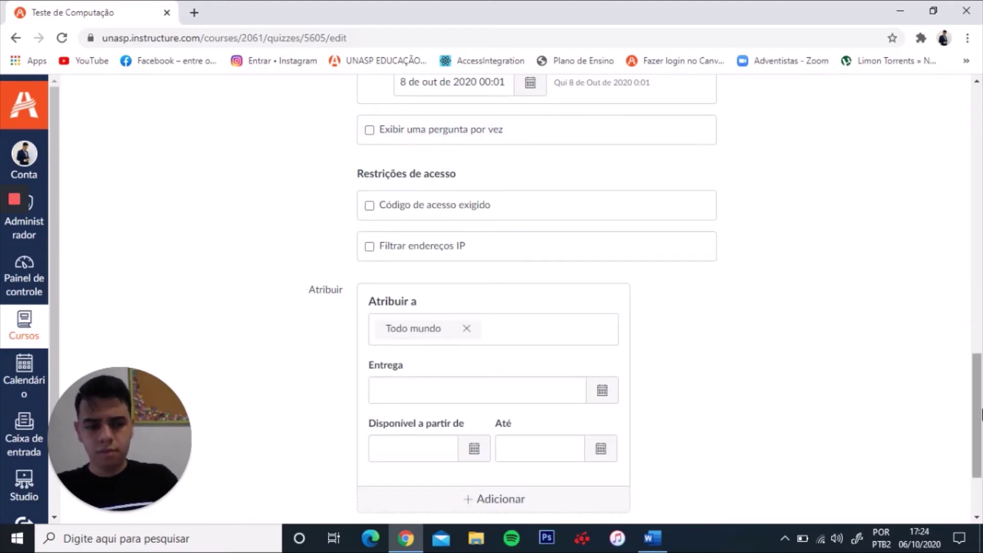
- Try out the access restriction that requires an access code, turning it off again without entering a code
scroll(512, 299, "down", 1)
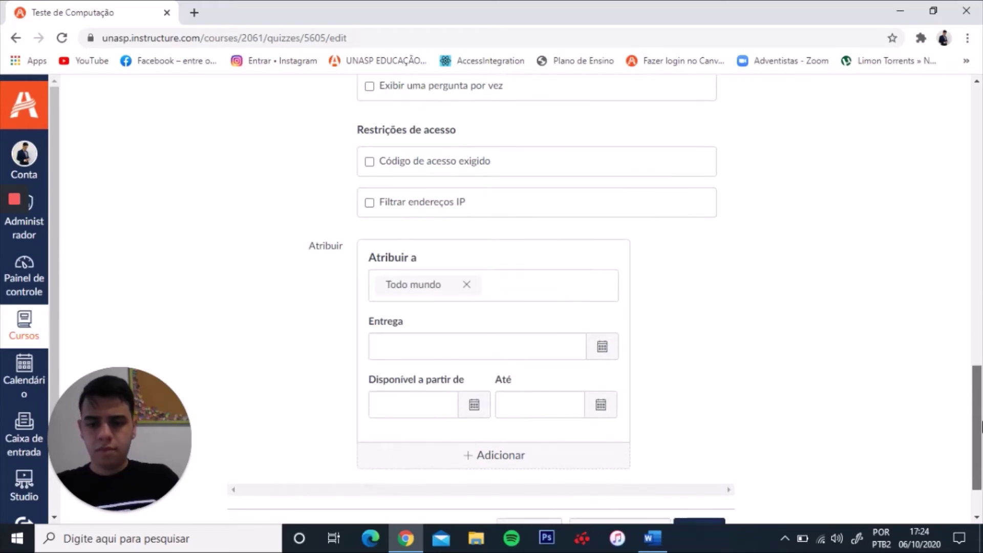
left_click_drag(981, 426, 980, 432)
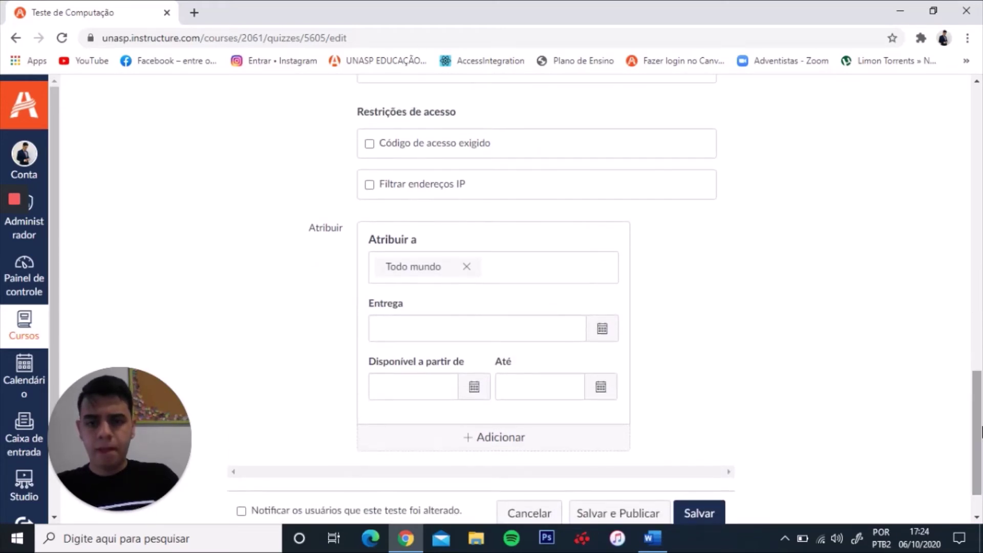
left_click(376, 142)
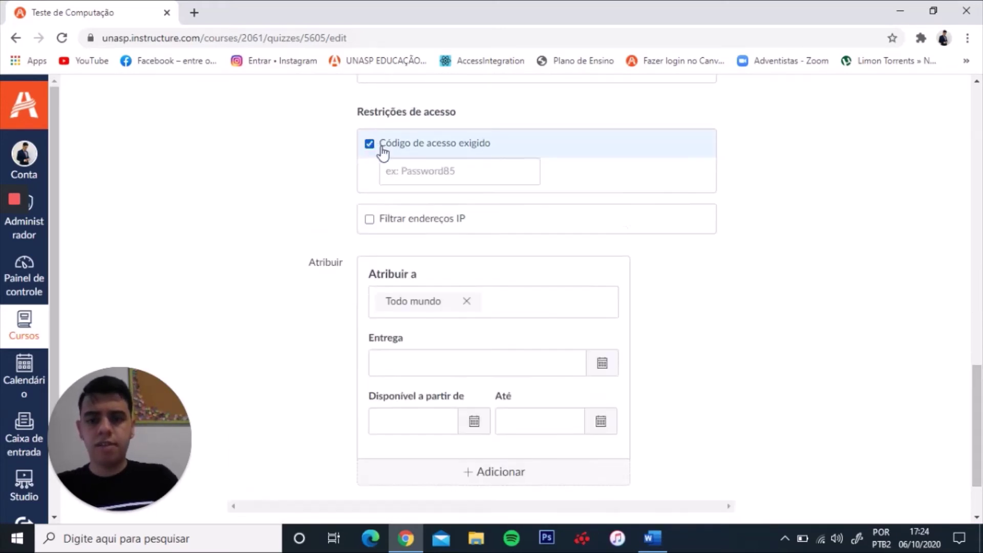
left_click(467, 172)
left_click(370, 145)
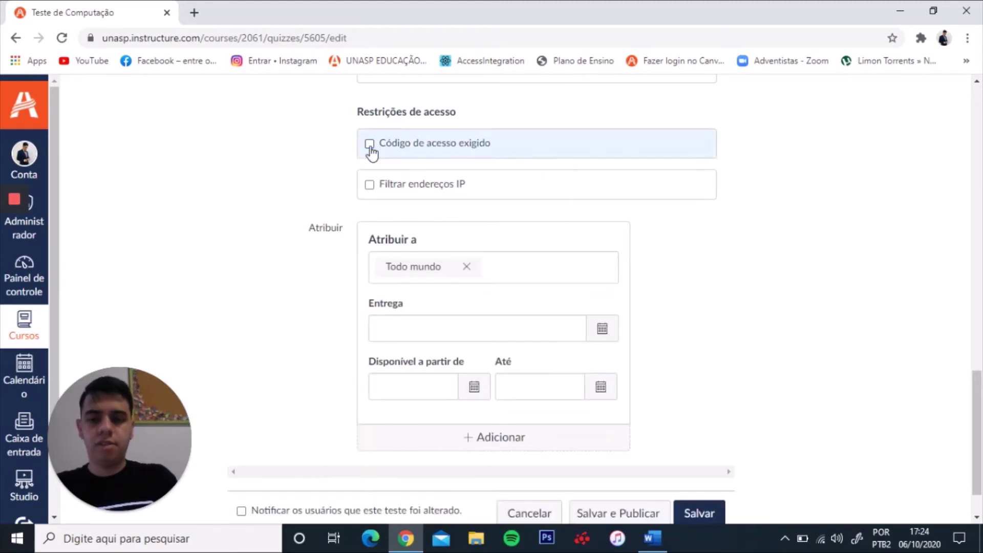
- Set the quiz's due date for Todo mundo to 6 Out 2020 at 23:59
left_click_drag(978, 409, 978, 427)
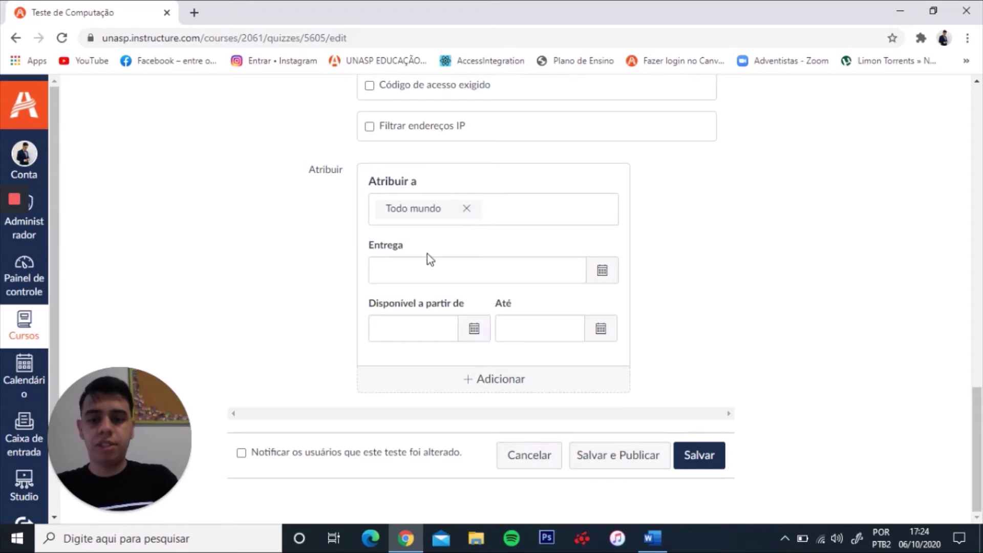
left_click(439, 271)
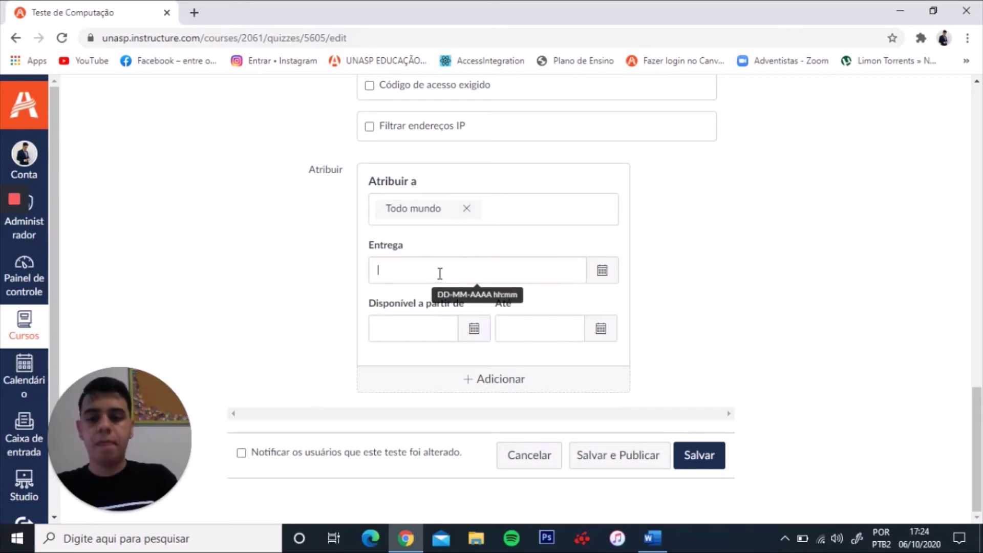
left_click(603, 276)
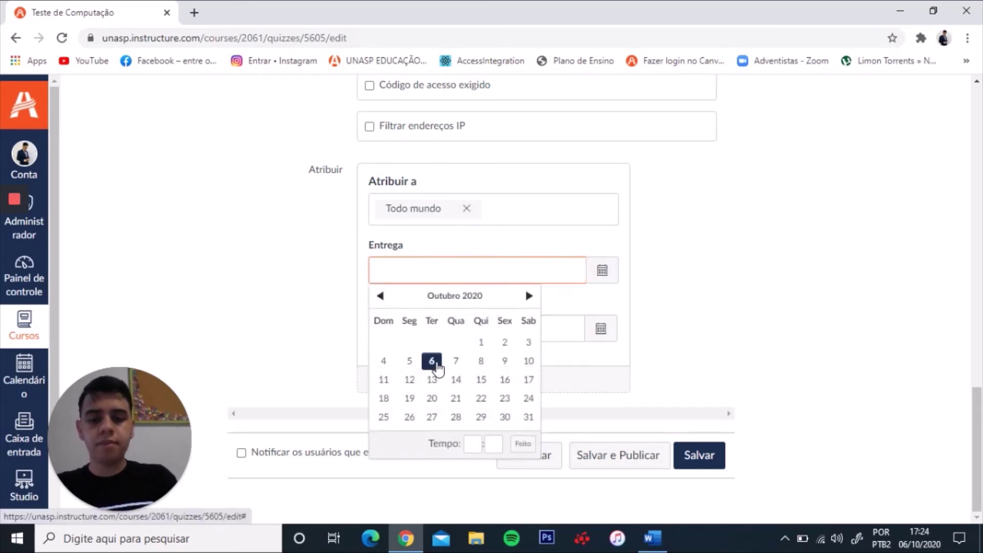
left_click(432, 362)
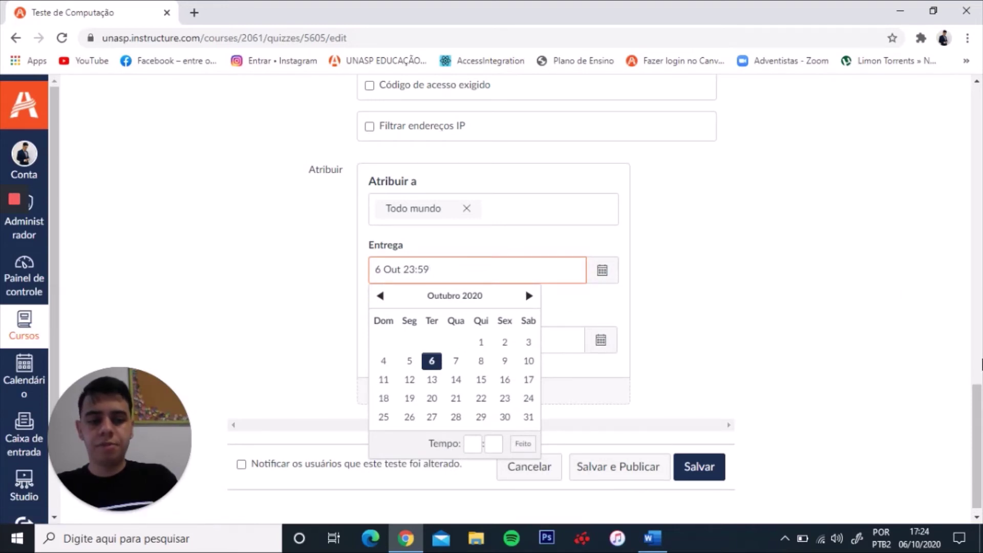
left_click_drag(978, 425, 928, 464)
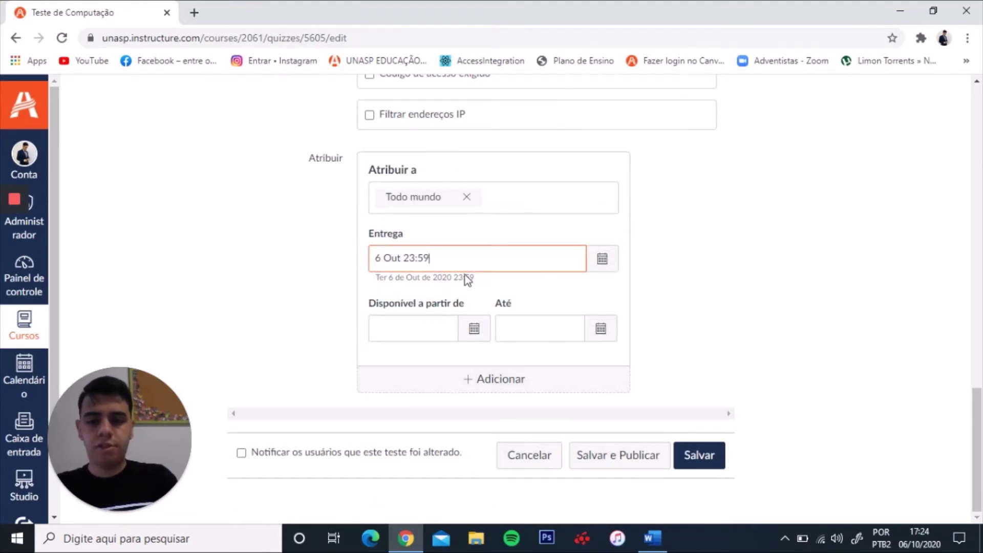
- Choose 6 Out 2020 as the date from which the quiz is available
left_click(474, 328)
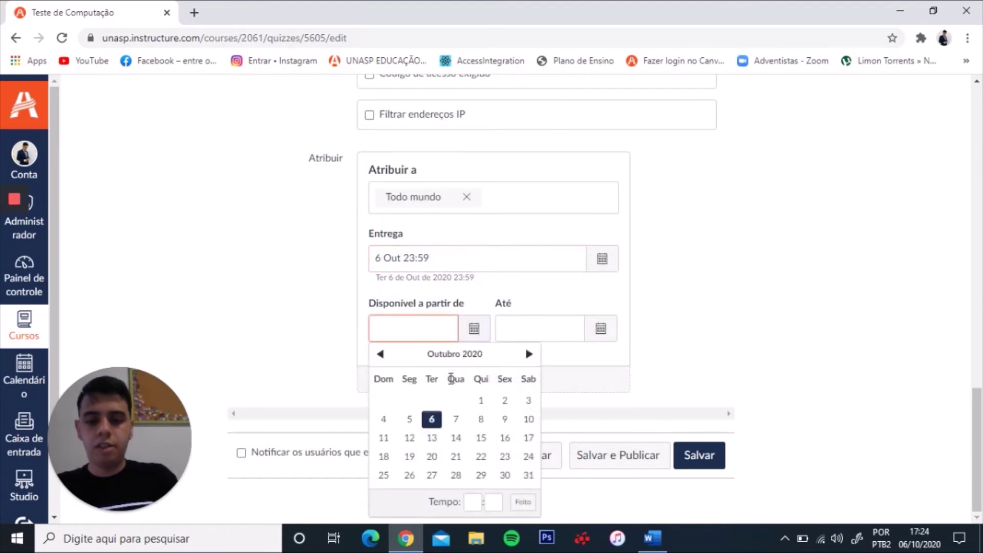
left_click(431, 418)
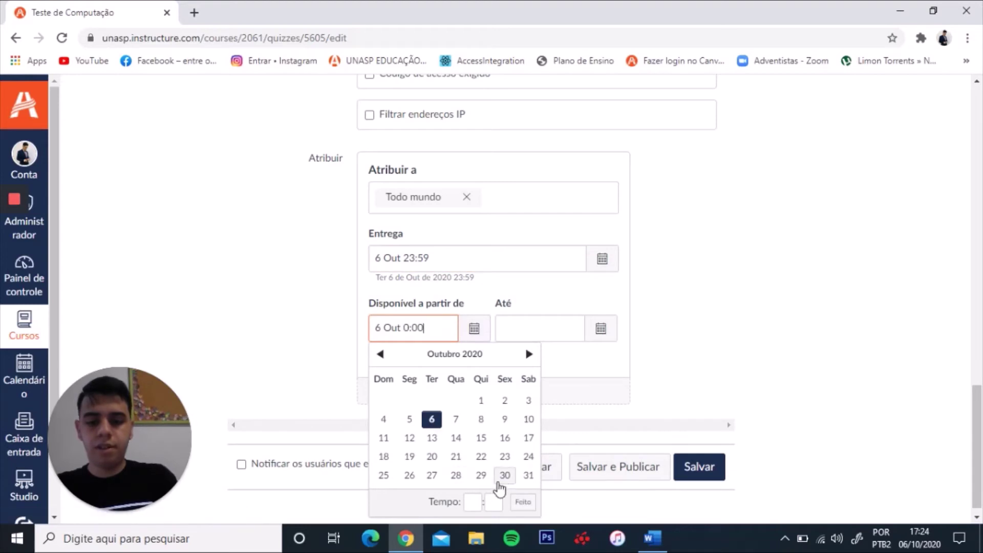
left_click(480, 456)
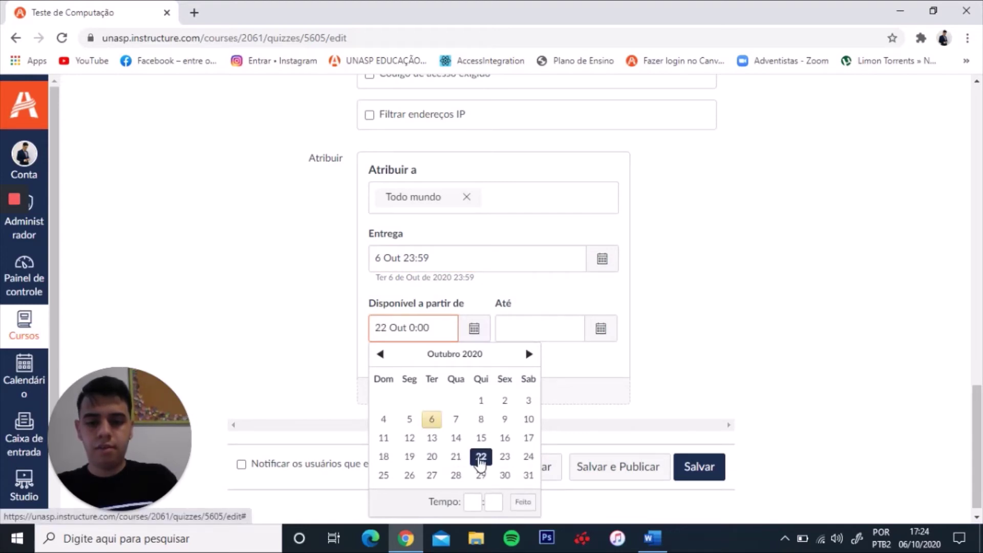
left_click(431, 419)
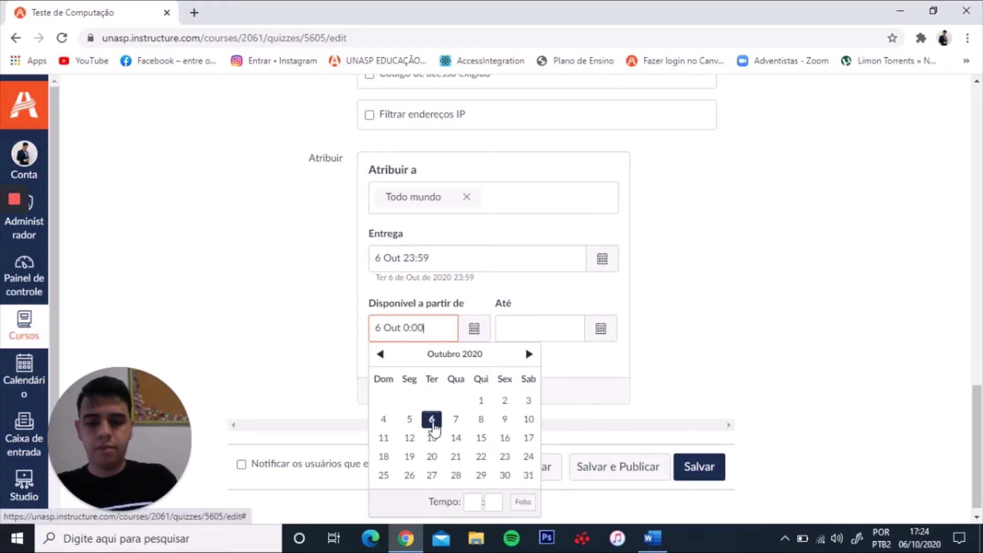
- Set the quiz's availability start time to 22:30 and apply it
left_click(471, 501)
type("22")
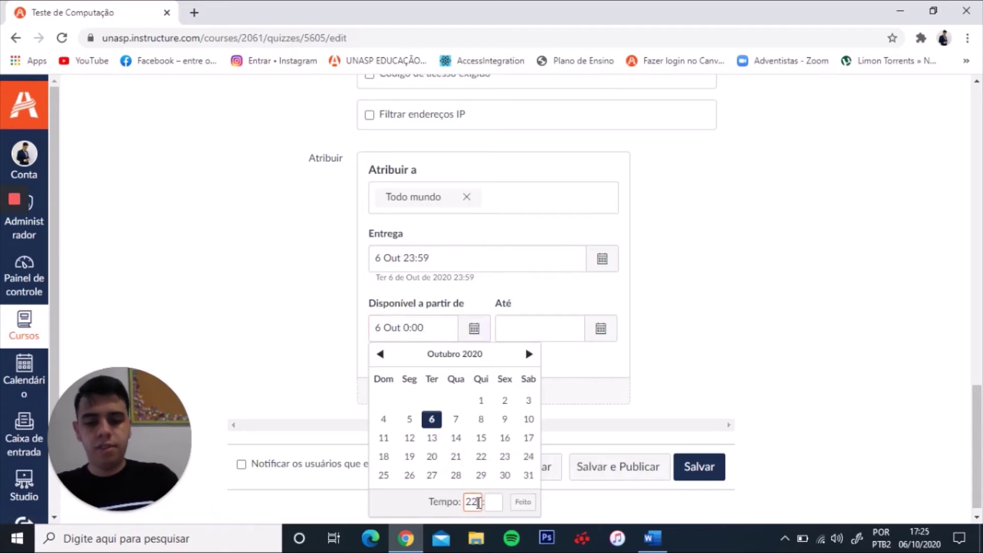
left_click(494, 502)
type("30")
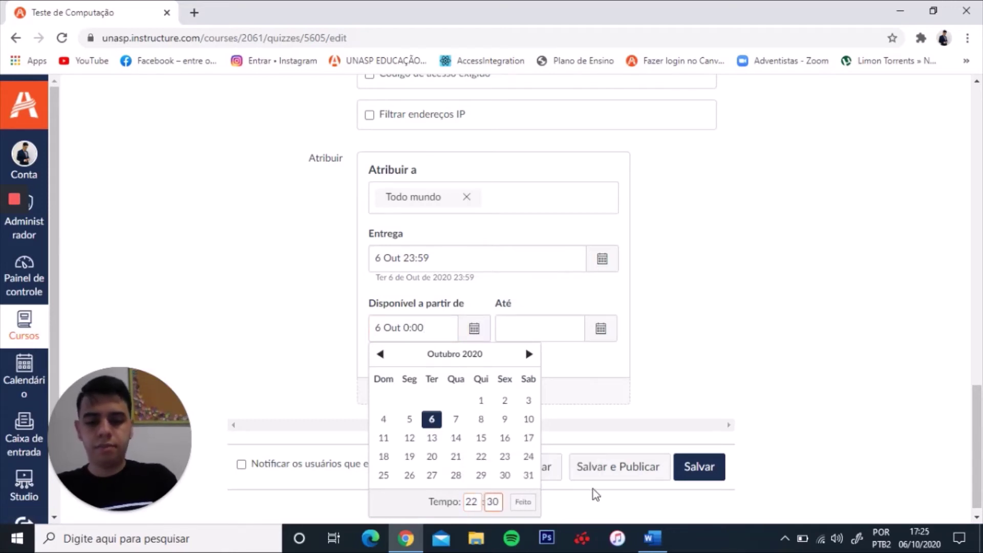
left_click(606, 417)
left_click(473, 329)
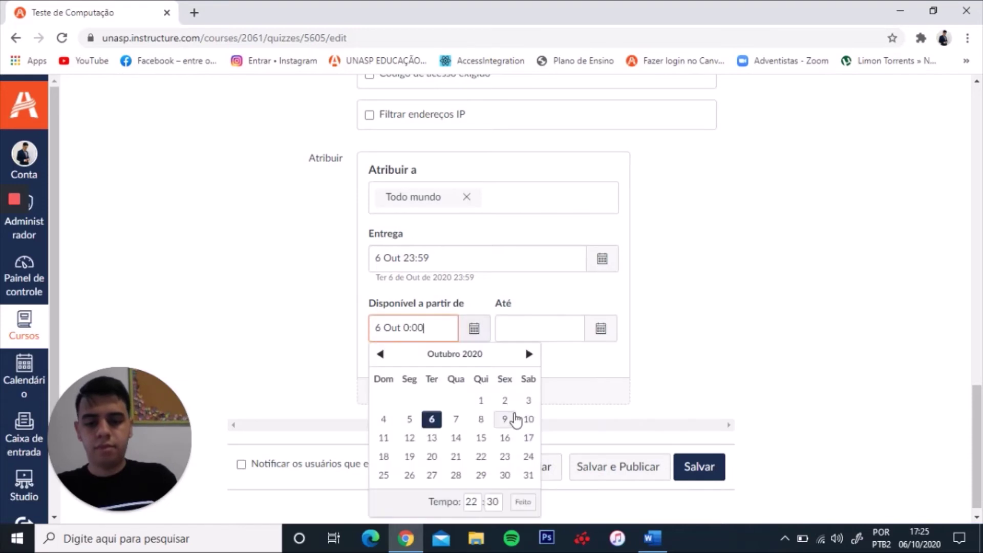
left_click(524, 502)
left_click(551, 322)
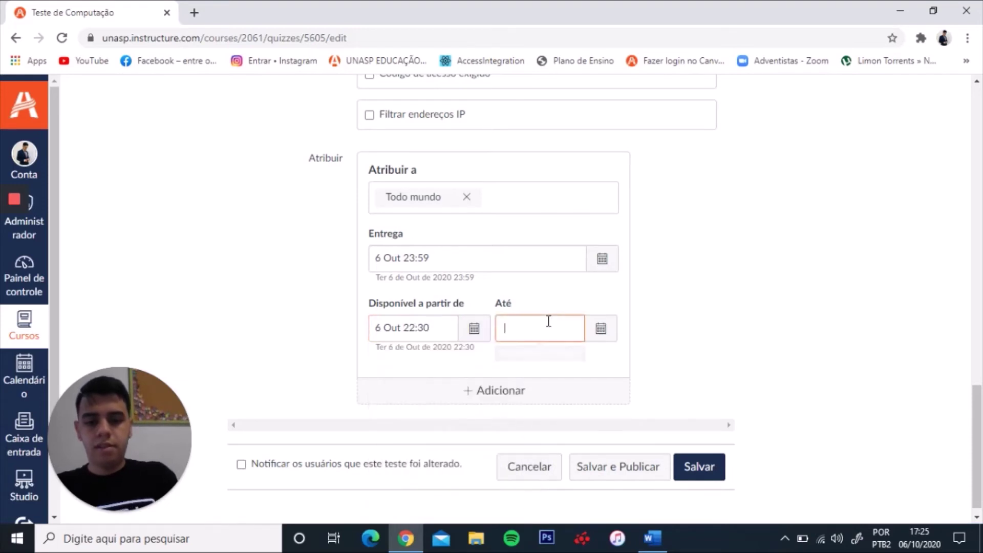
left_click(474, 328)
left_click(522, 502)
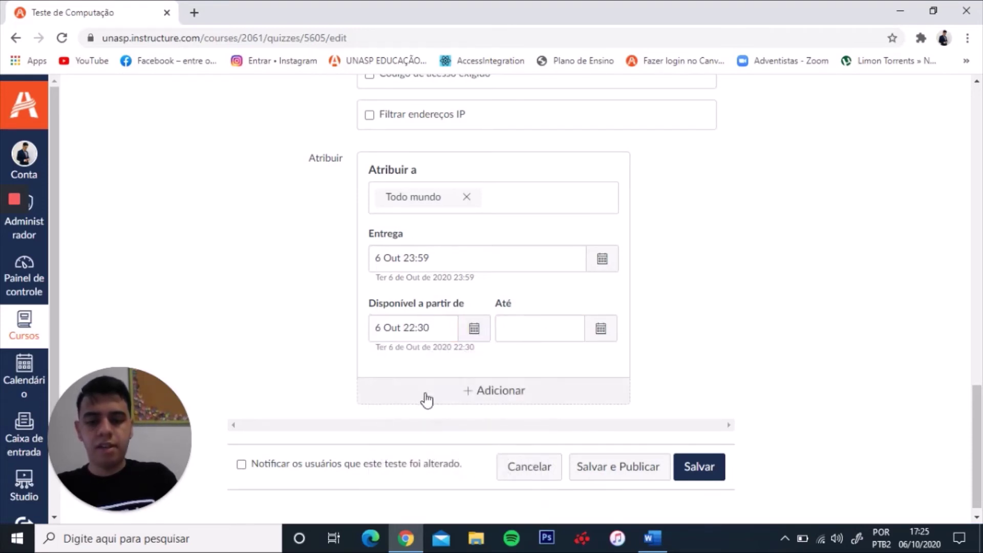
- Set the quiz's availability to end on 6 Out 2020 at 23:59
left_click(518, 333)
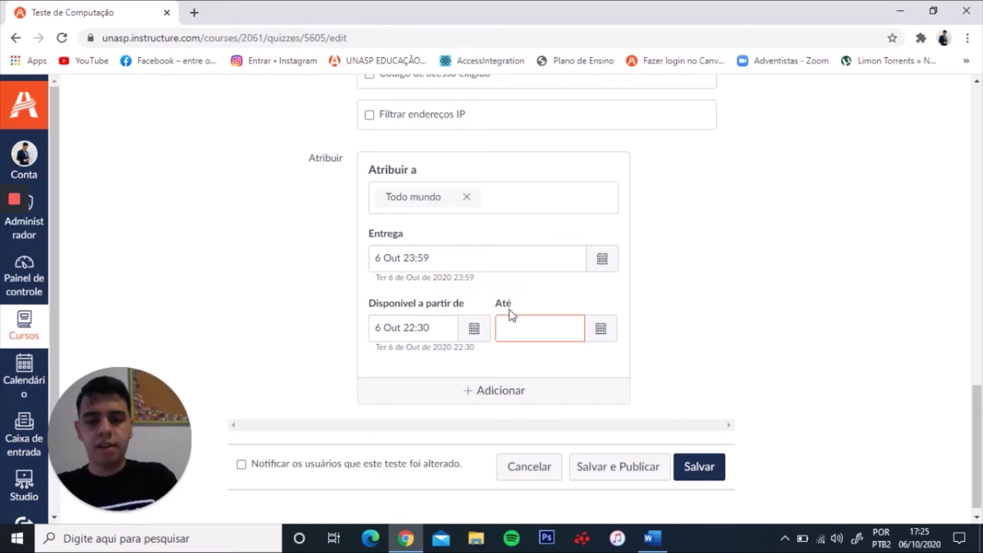
left_click(600, 328)
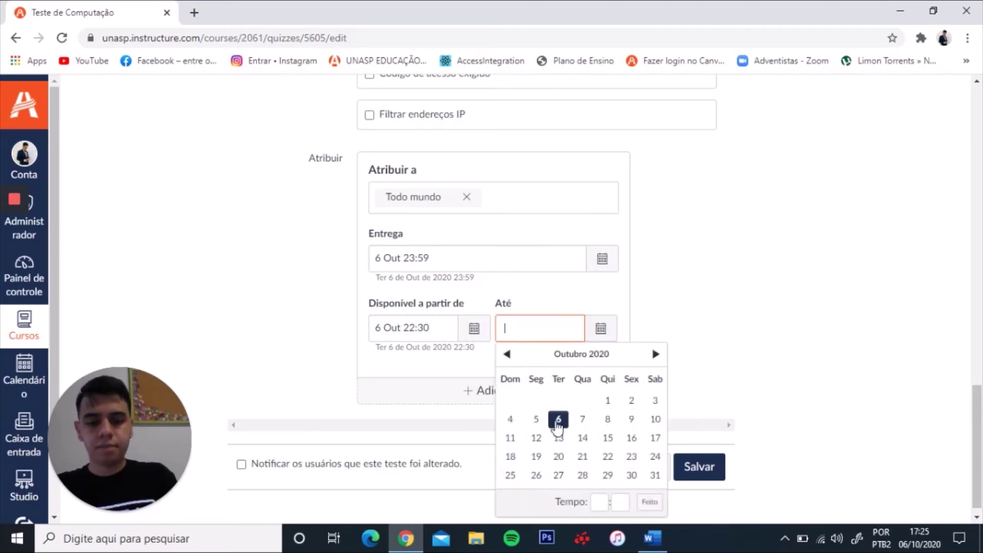
left_click(559, 421)
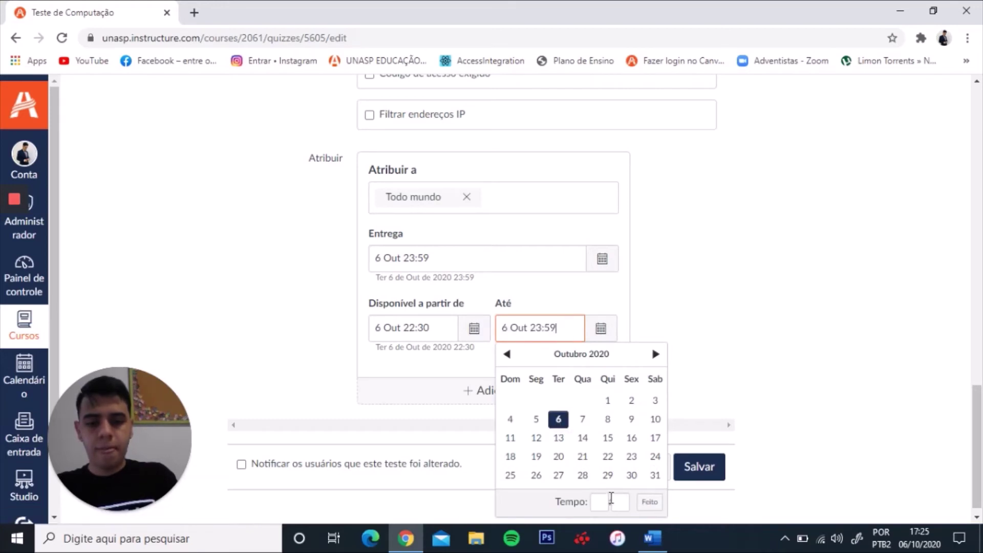
left_click(648, 503)
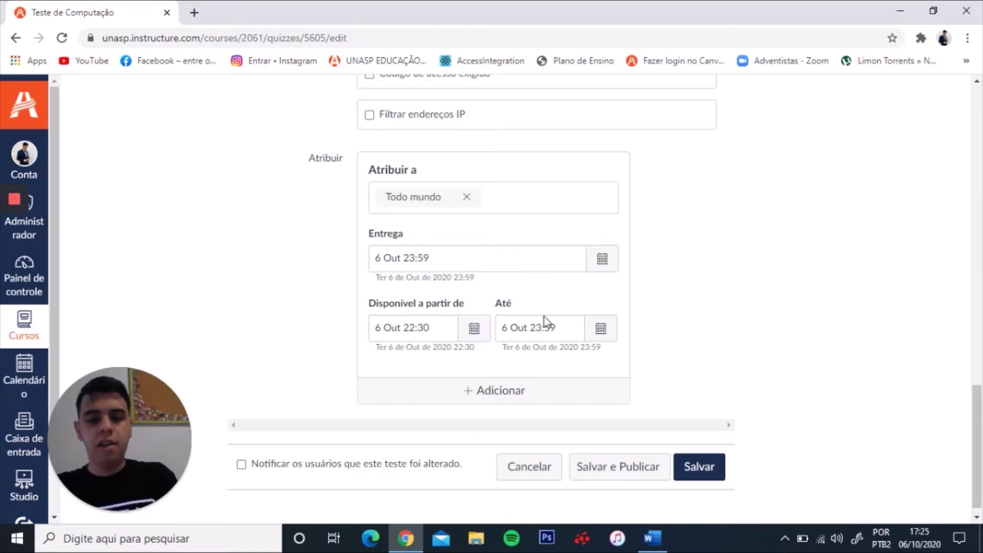
- Review the availability end and due dates against the dates for showing and hiding the correct answers
left_click(561, 333)
left_click_drag(562, 334, 493, 329)
left_click_drag(437, 257, 365, 258)
left_click_drag(976, 403, 943, 296)
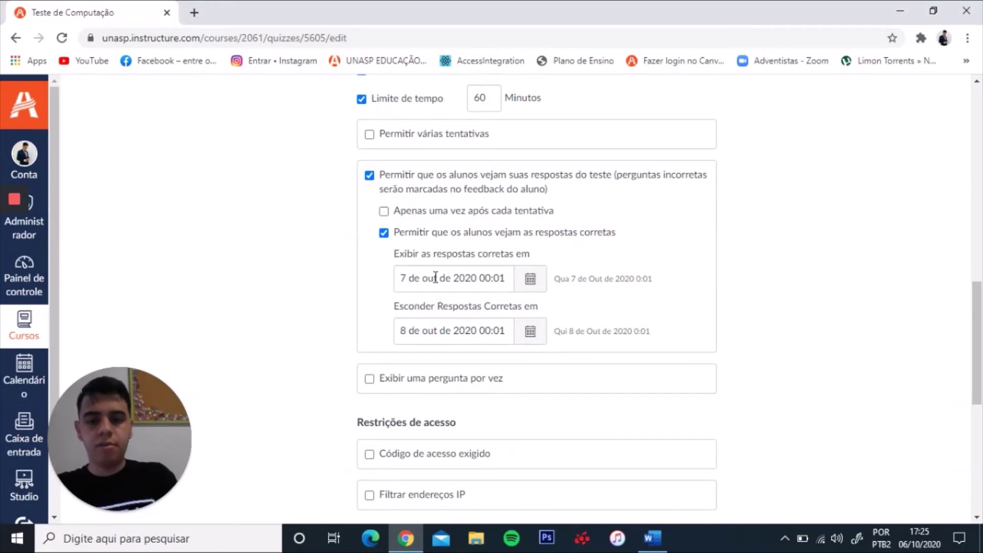
left_click_drag(979, 353, 980, 378)
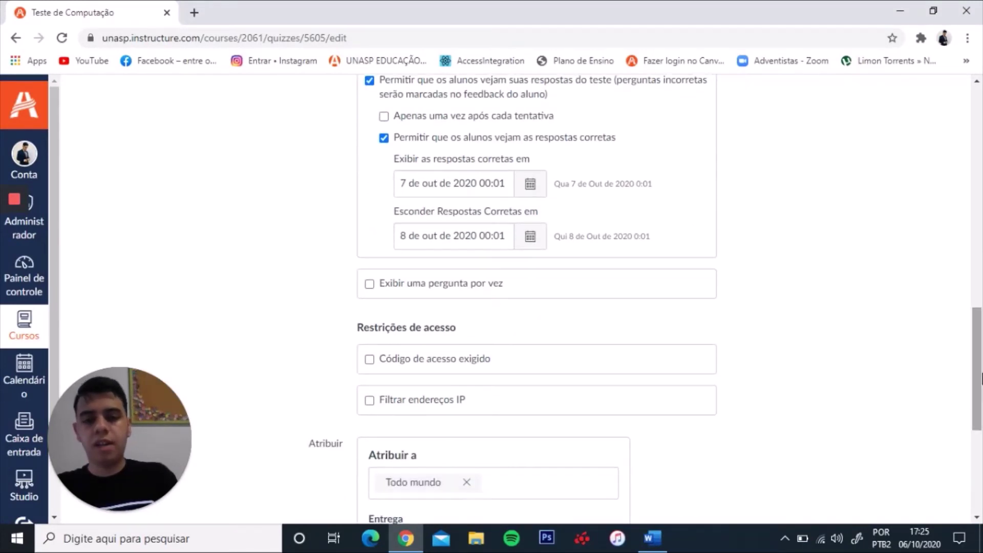
- Add a new question to the quiz and name it Pergunta 1
left_click_drag(980, 378, 981, 175)
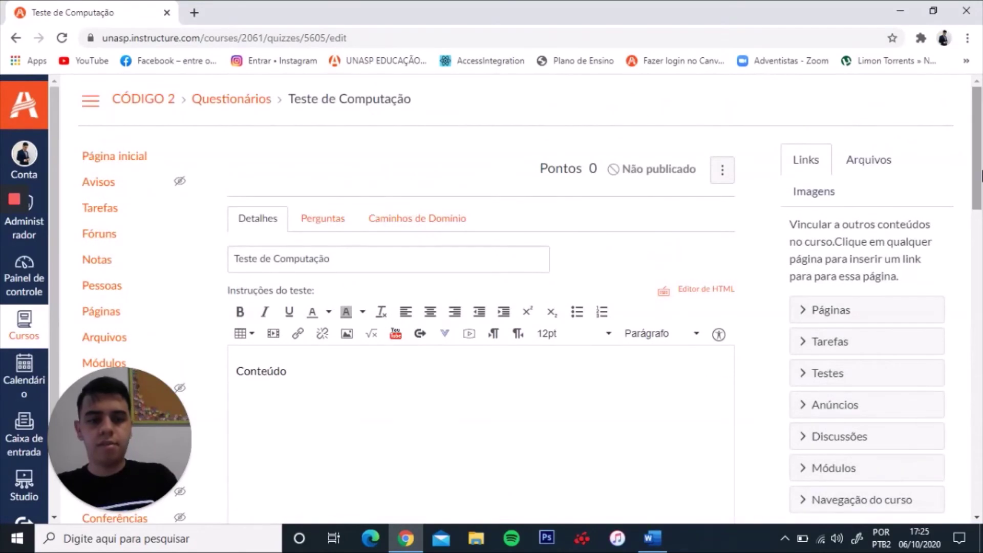
left_click(334, 222)
left_click(318, 356)
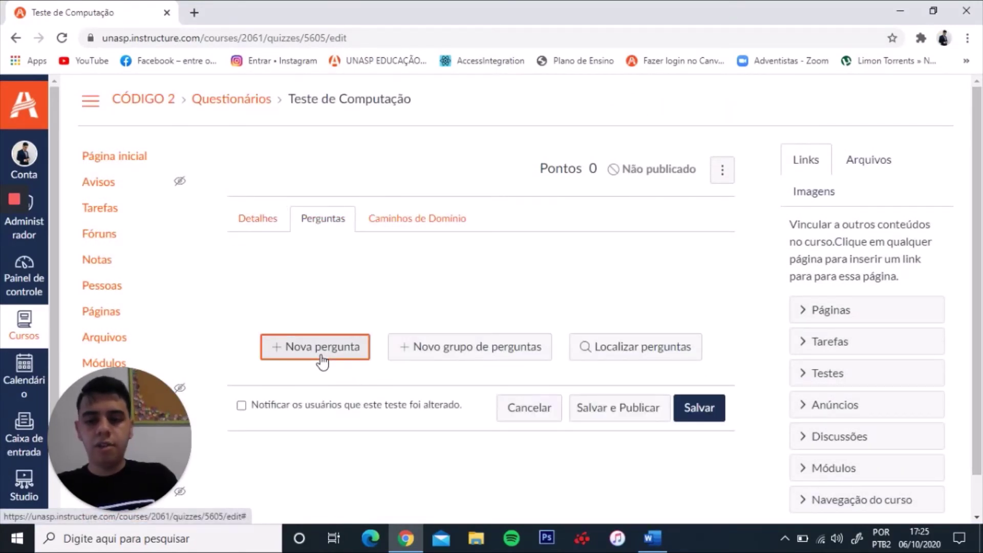
left_click_drag(977, 154, 976, 194)
left_click(341, 166)
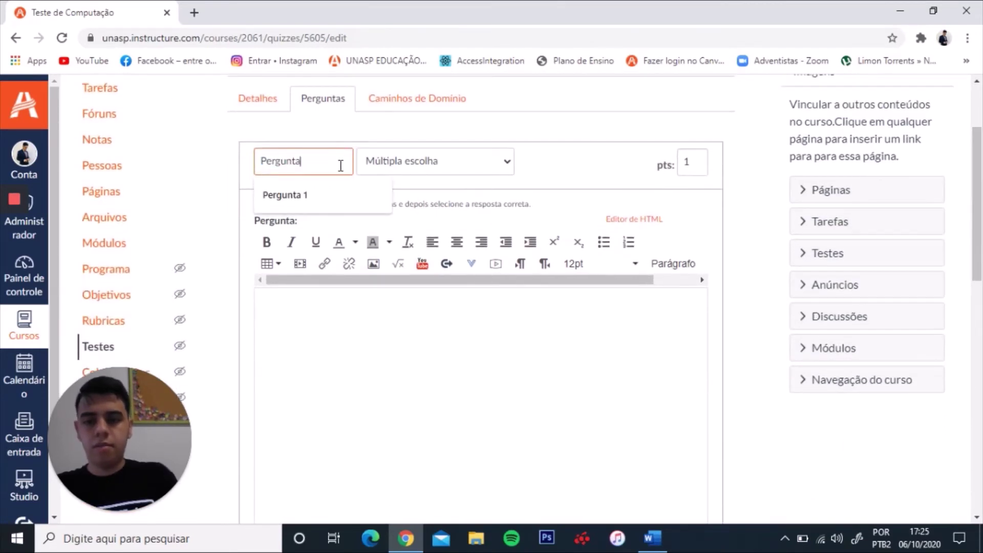
left_click(295, 193)
- Keep Pergunta 1 as a Múltipla escolha question and set its points to 2,5
left_click(441, 165)
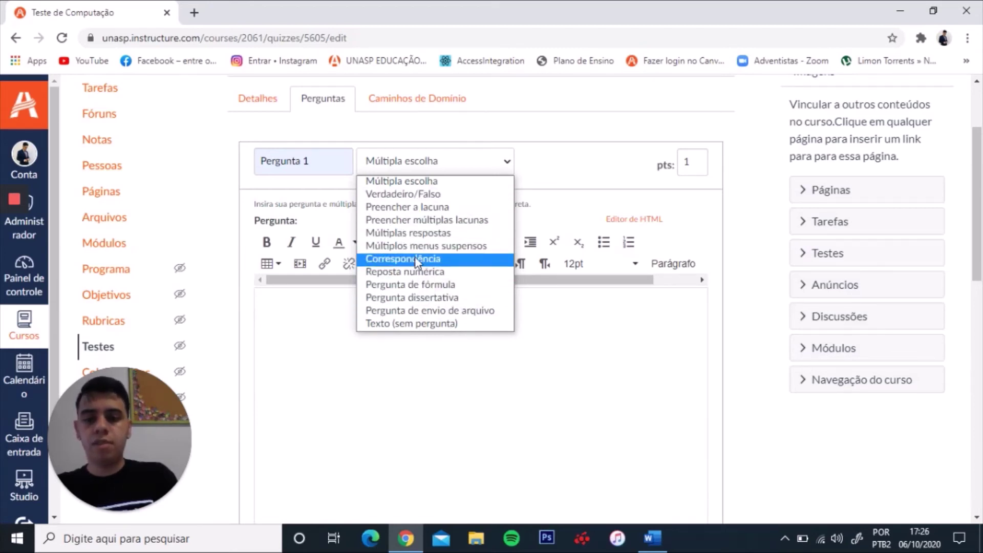
left_click(389, 183)
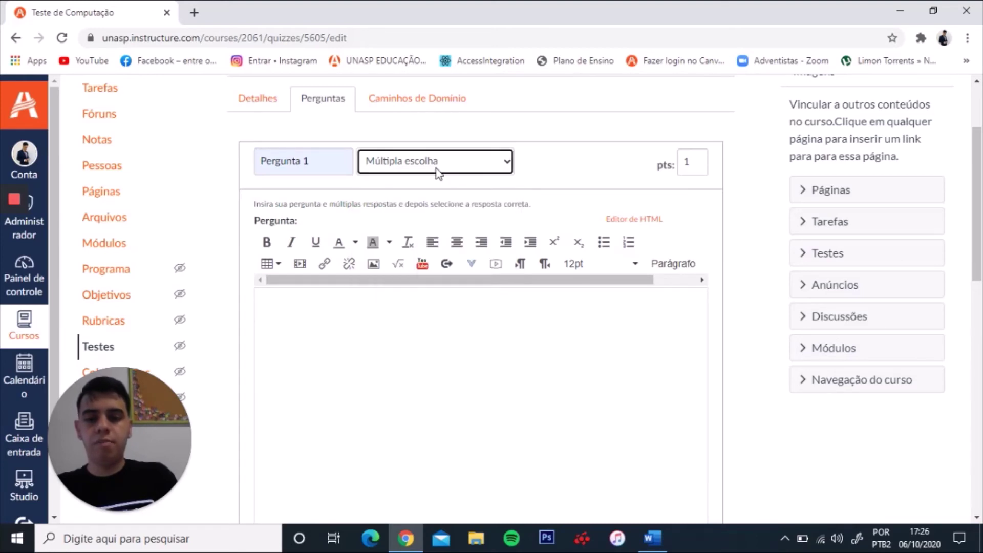
left_click(691, 173)
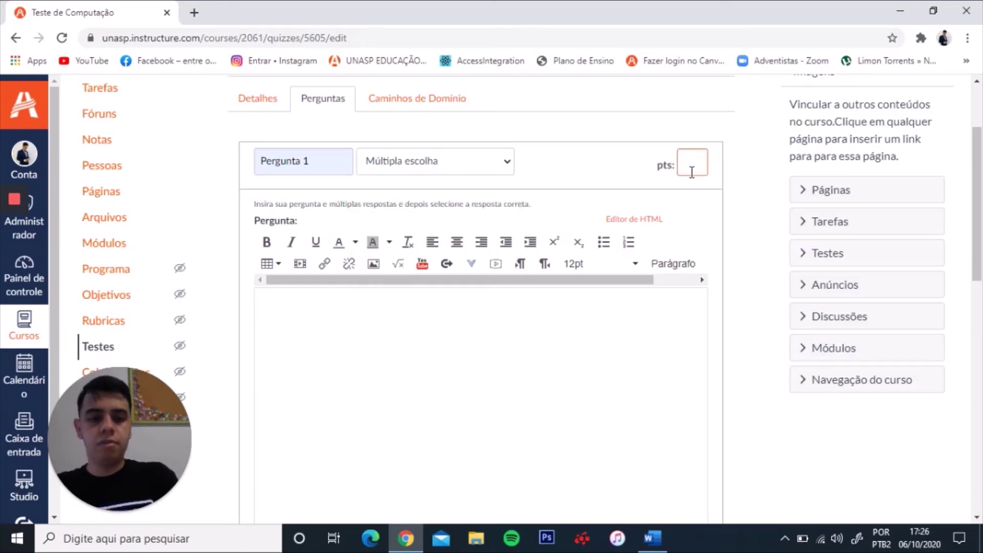
left_click(897, 156)
- Copy the QUESTÃO 1 statement and its three backup items from the Word document into the text of Pergunta 1
scroll(975, 169, "down", 1)
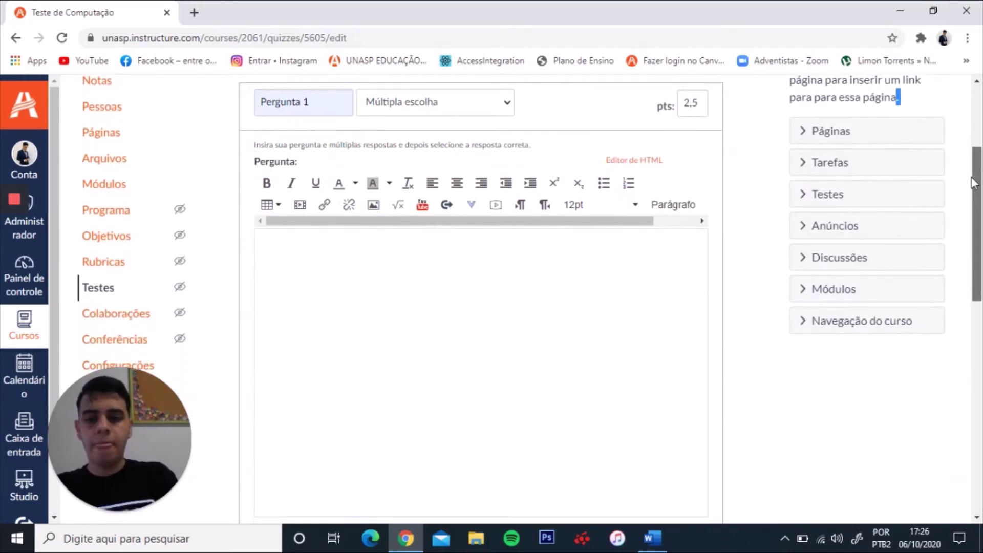
left_click(353, 249)
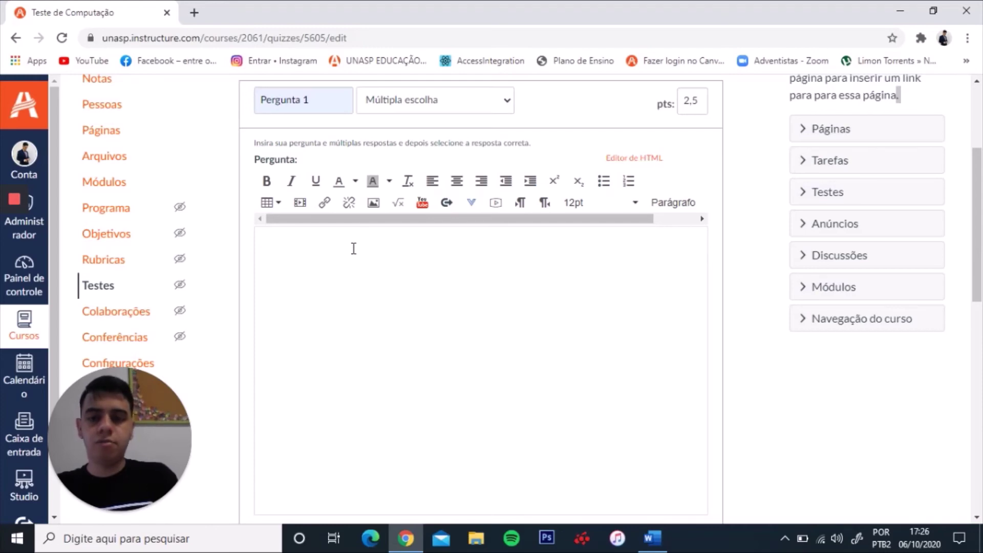
left_click(651, 538)
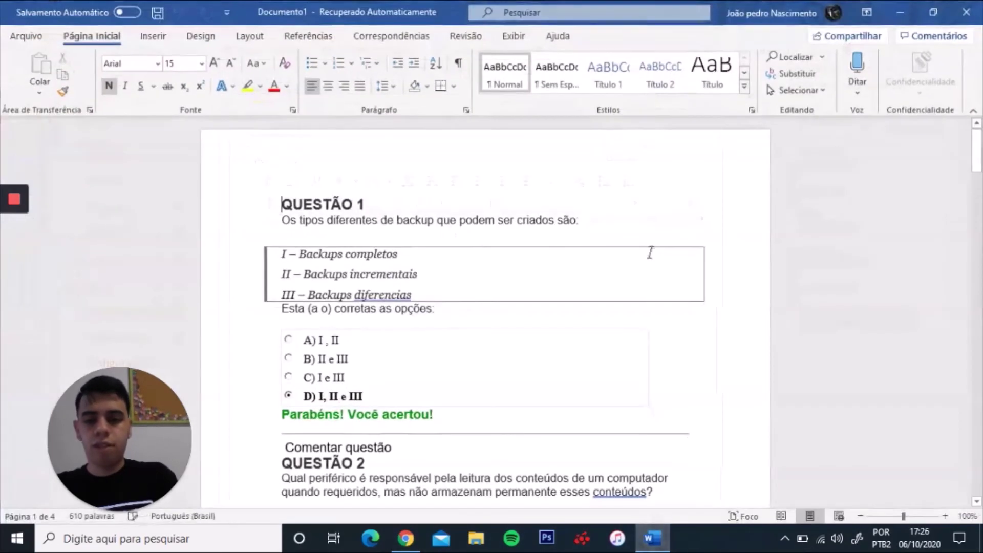
left_click_drag(396, 220, 570, 296)
key("ctrl+c")
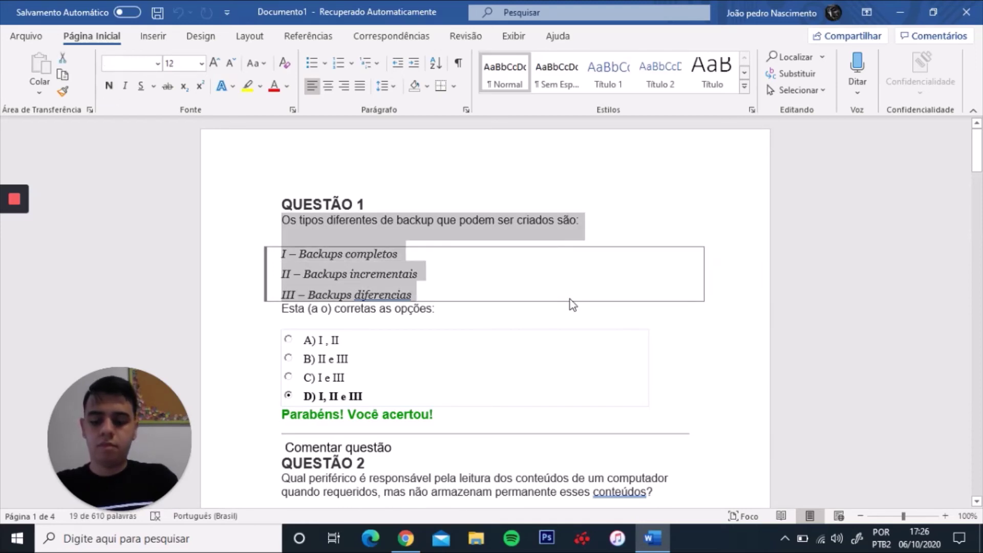
key("alt+Tab")
key("ctrl+v")
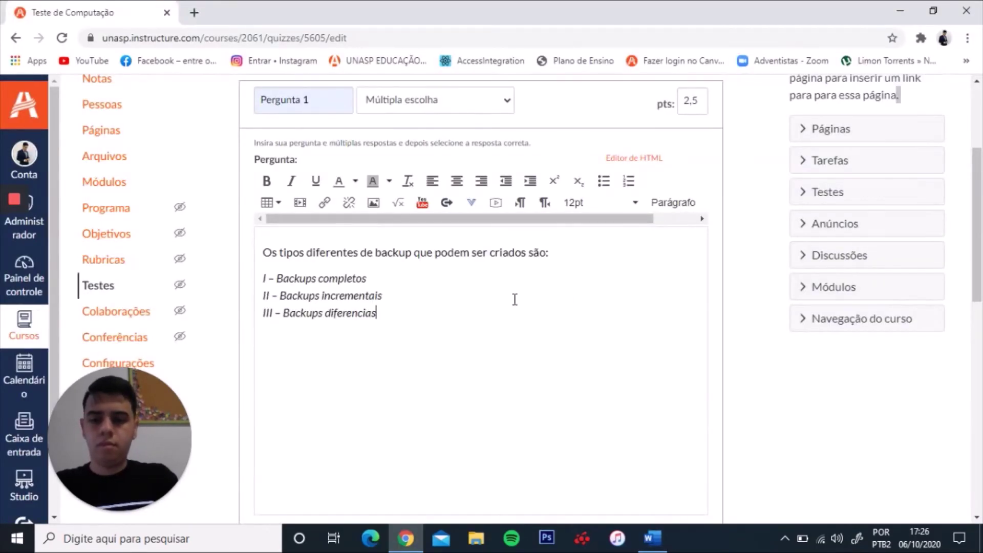
- Add the line "Esta (a o) corretas as opções:" from the Word document below the backup items in the question text
left_click_drag(978, 244, 974, 302)
key("alt+Tab")
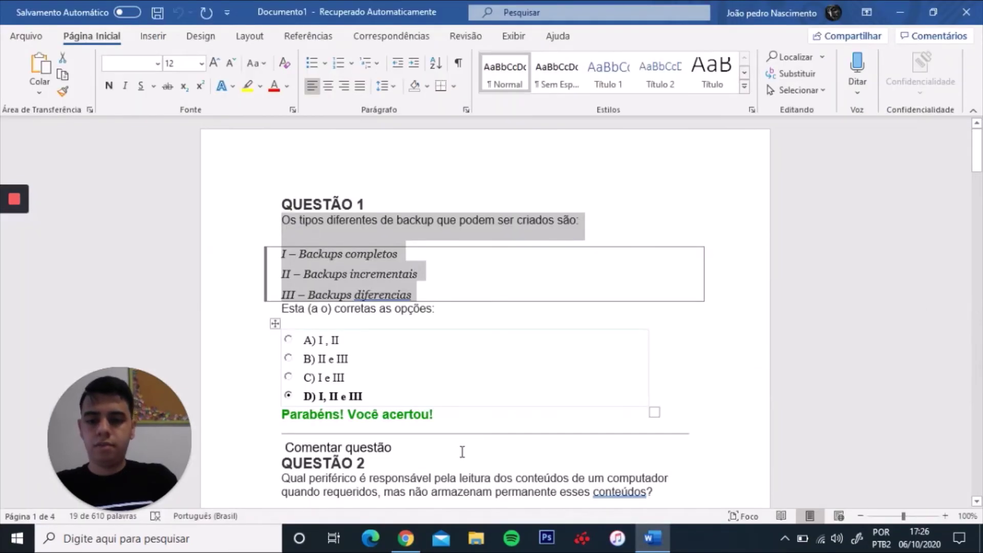
left_click_drag(279, 310, 445, 310)
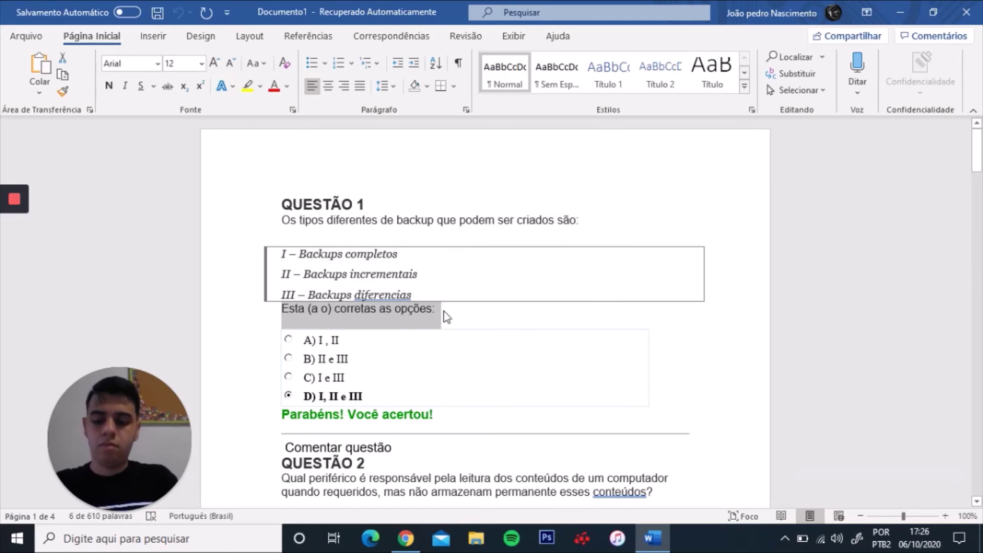
key("alt+Tab")
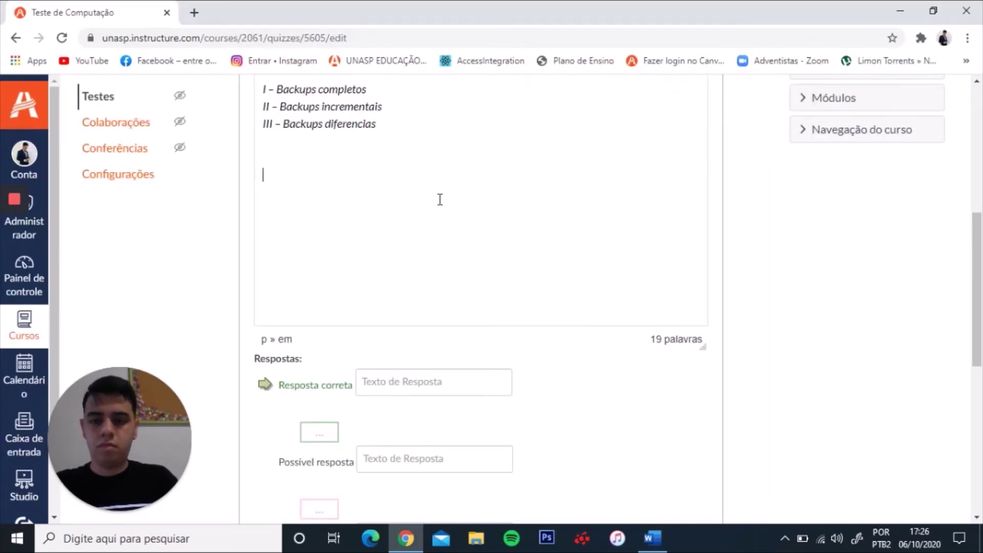
type("Esta (a o) corretas as opções:")
- Delete the last possible answer of Pergunta 1 and add another blank answer in its place
left_click_drag(979, 298, 980, 382)
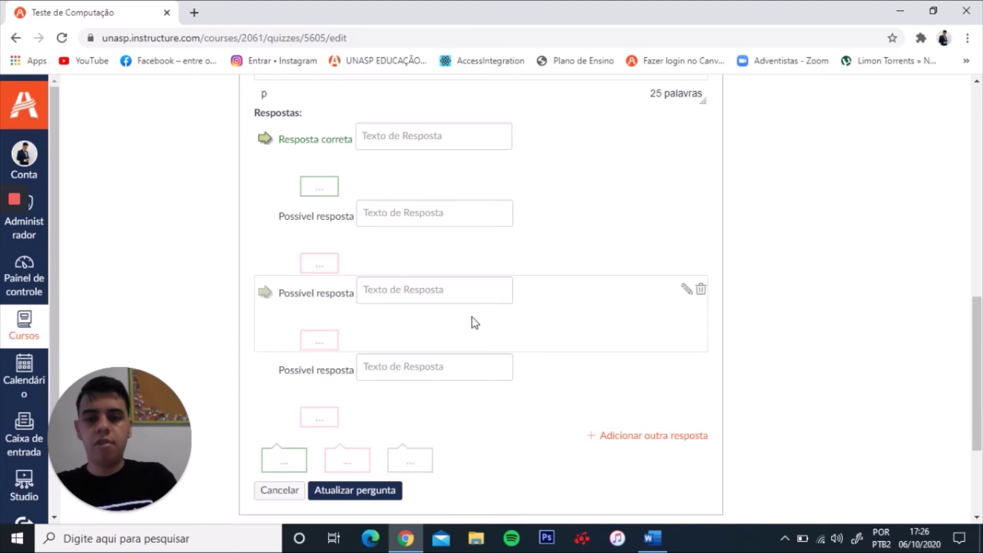
left_click(701, 366)
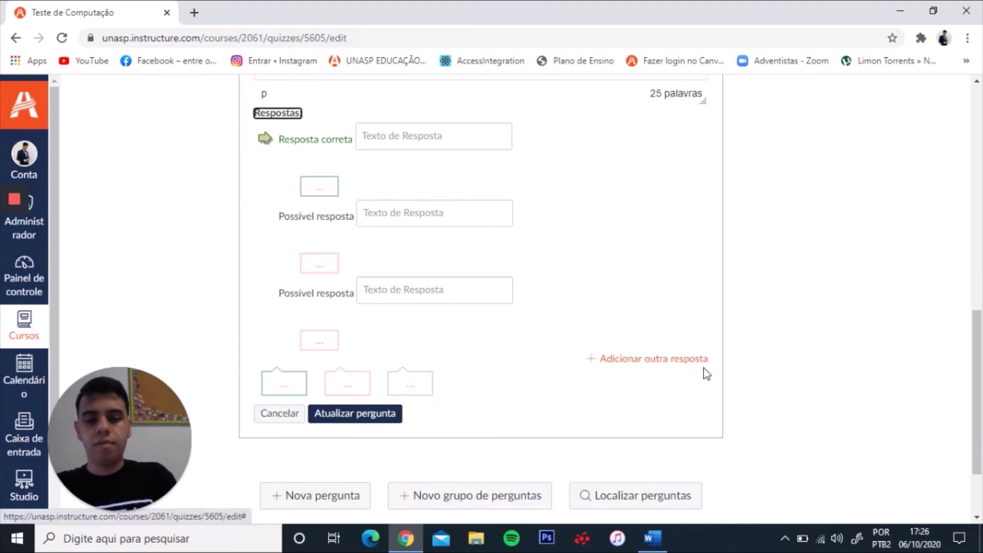
left_click(669, 365)
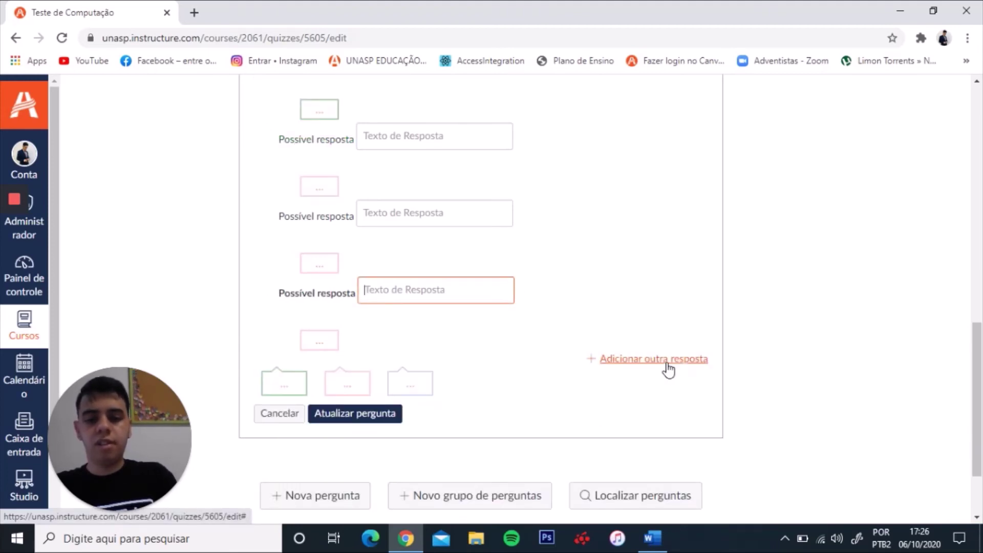
scroll(980, 365, "up", 4)
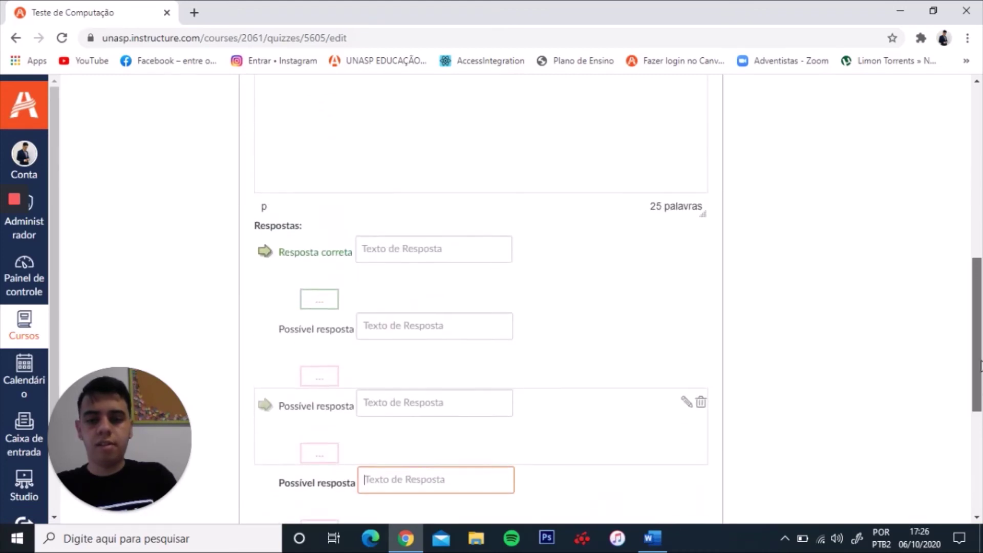
- Mark the second, the third and finally the fourth answer as the correct one
left_click_drag(981, 364, 969, 424)
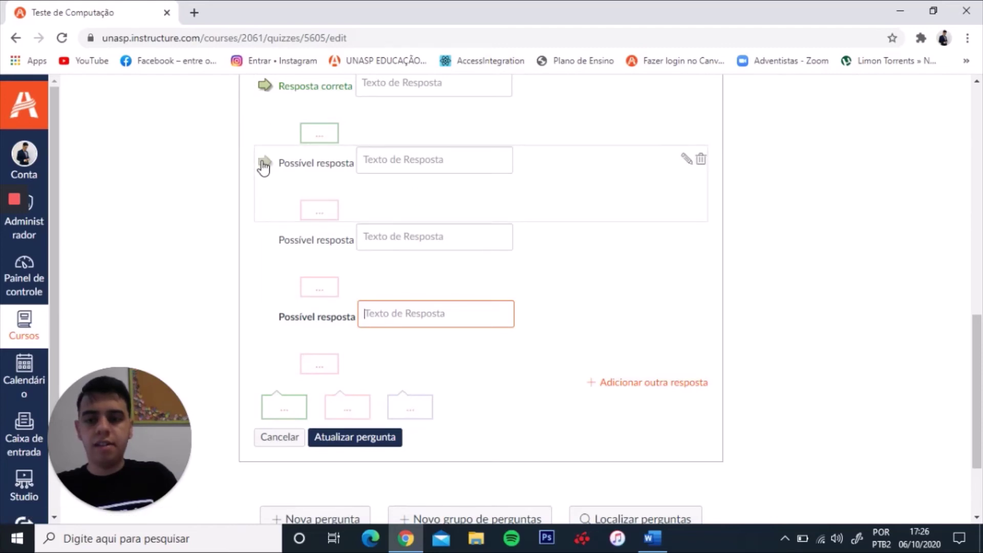
left_click(264, 165)
left_click(264, 239)
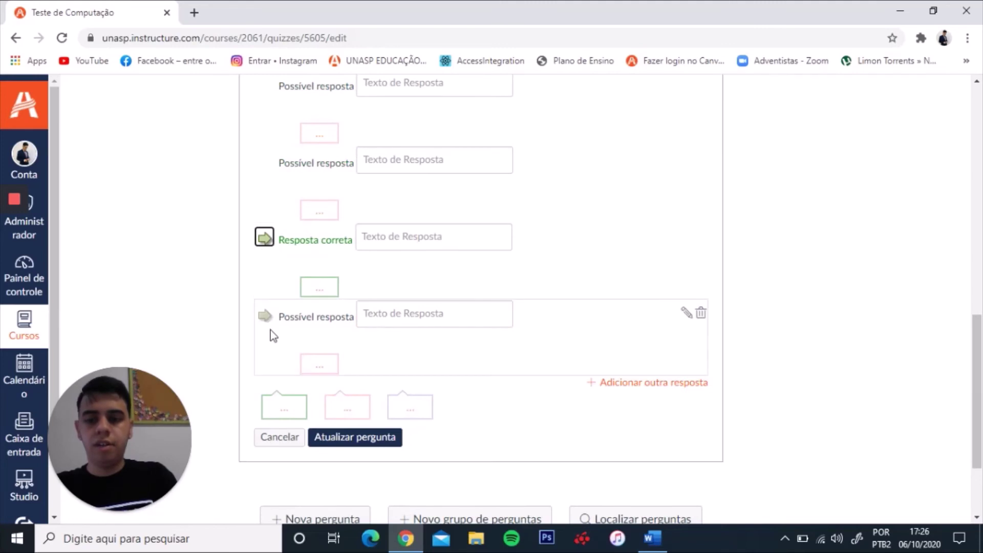
left_click(265, 316)
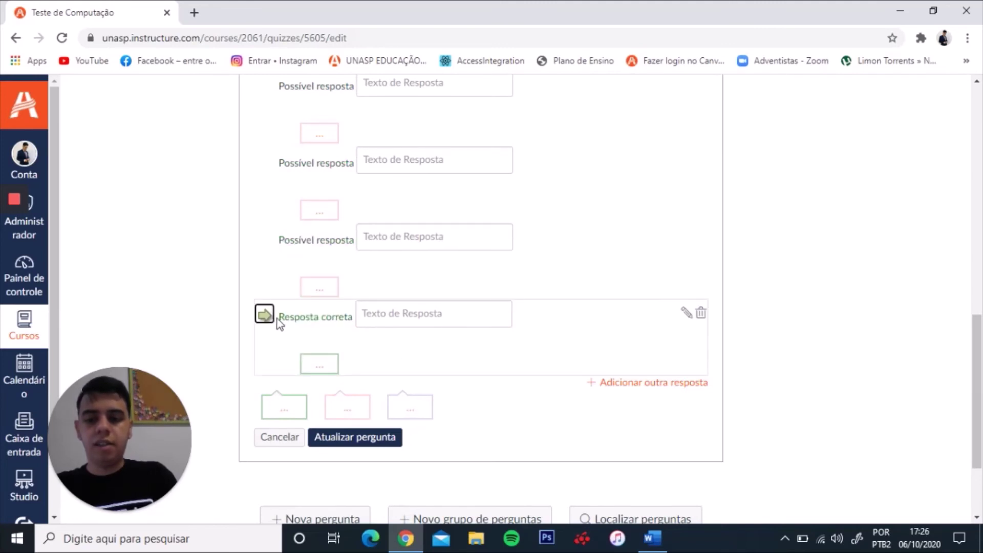
- Examine the student comment editor of the first possible answer and close it without entering a comment
left_click_drag(977, 363, 981, 333)
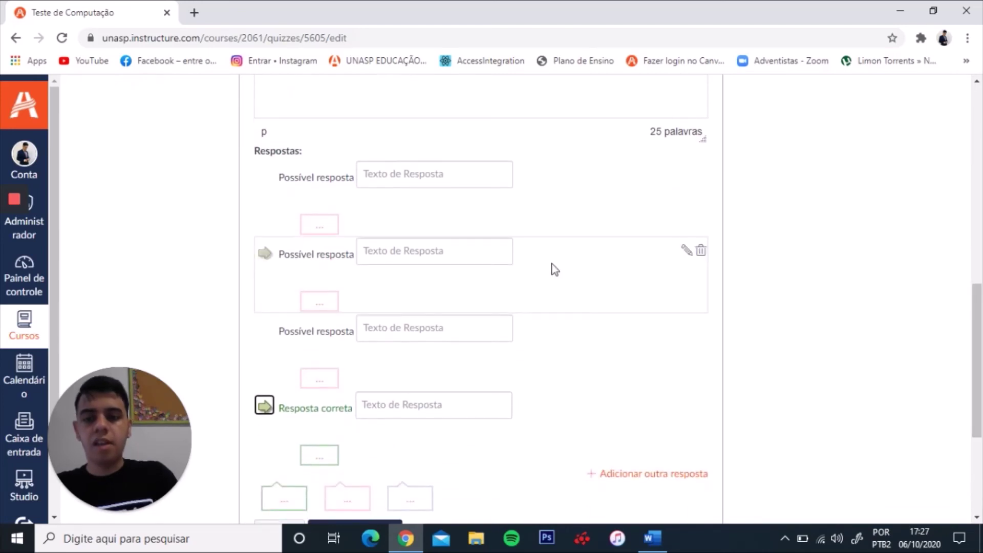
left_click(318, 224)
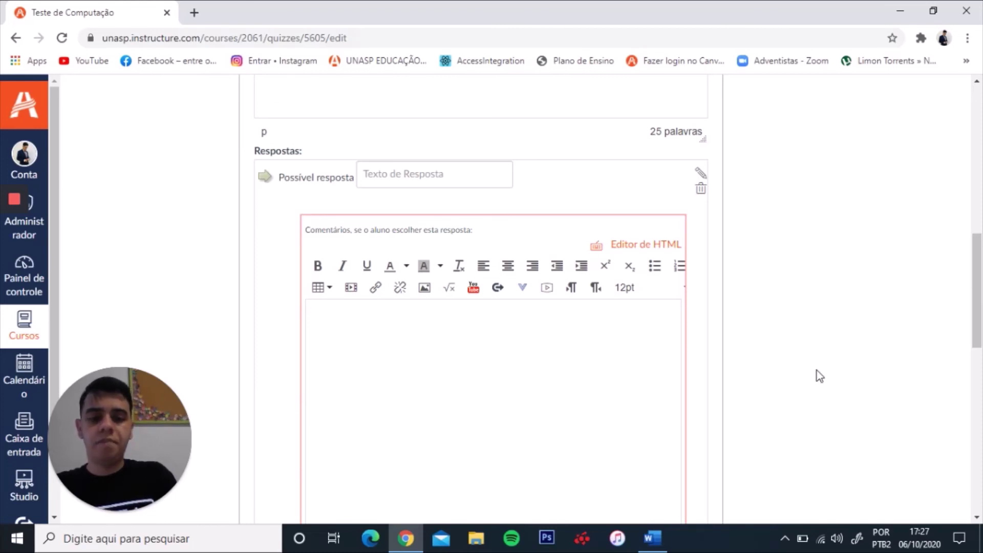
mouse_move(978, 301)
left_mouse_down()
mouse_move(980, 357)
mouse_move(980, 317)
left_mouse_up()
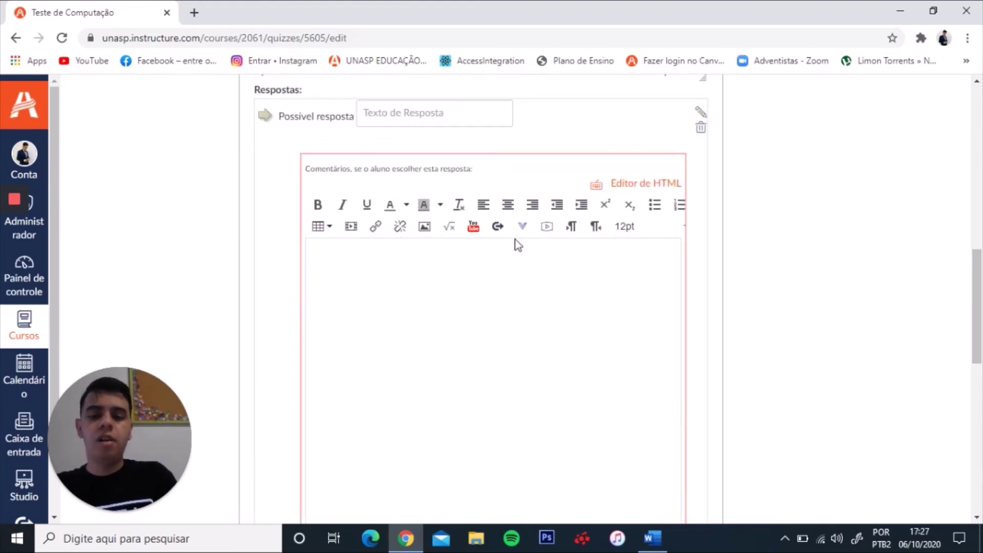
left_click_drag(980, 311, 977, 387)
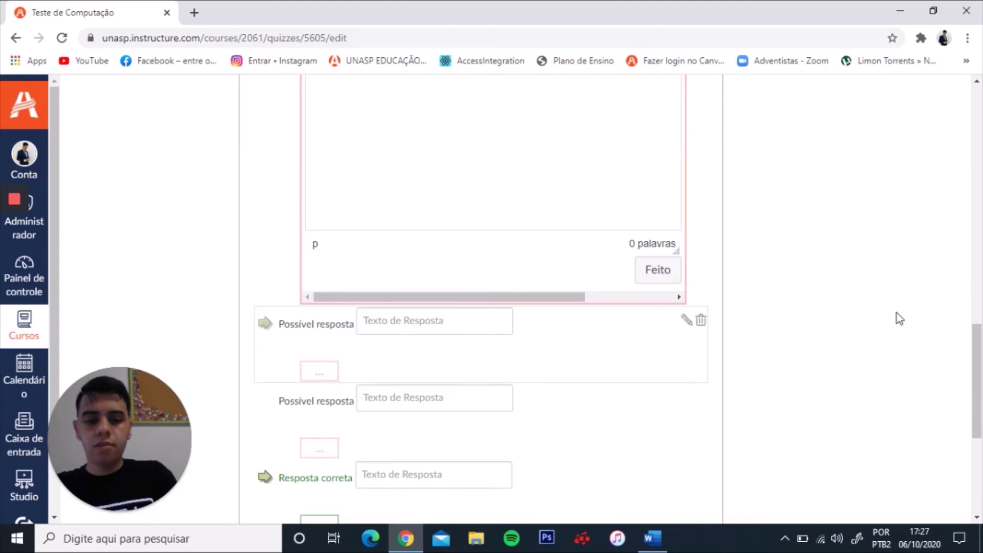
mouse_move(977, 425)
left_mouse_down()
mouse_move(959, 388)
mouse_move(963, 433)
left_mouse_up()
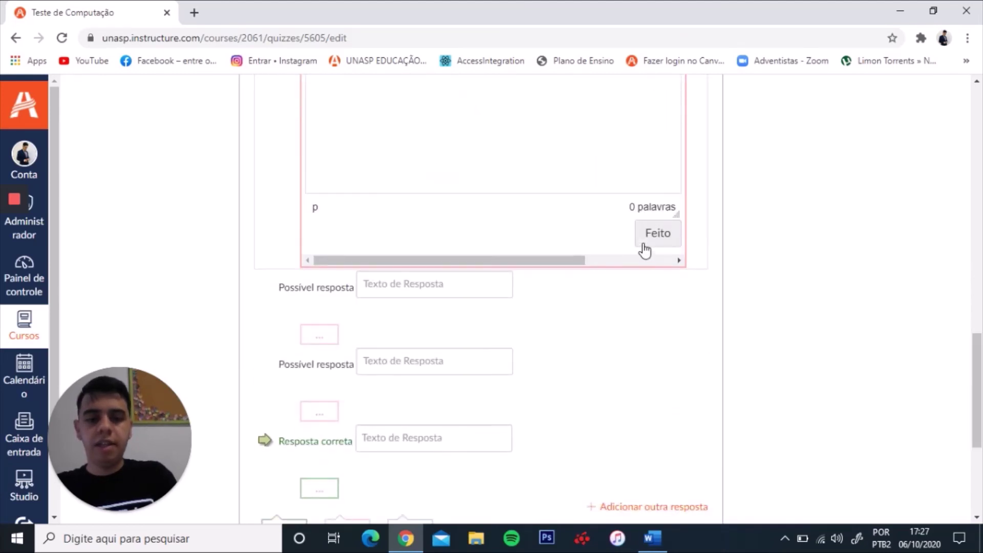
left_click(657, 234)
mouse_move(976, 367)
left_mouse_down()
mouse_move(976, 301)
mouse_move(968, 377)
left_mouse_up()
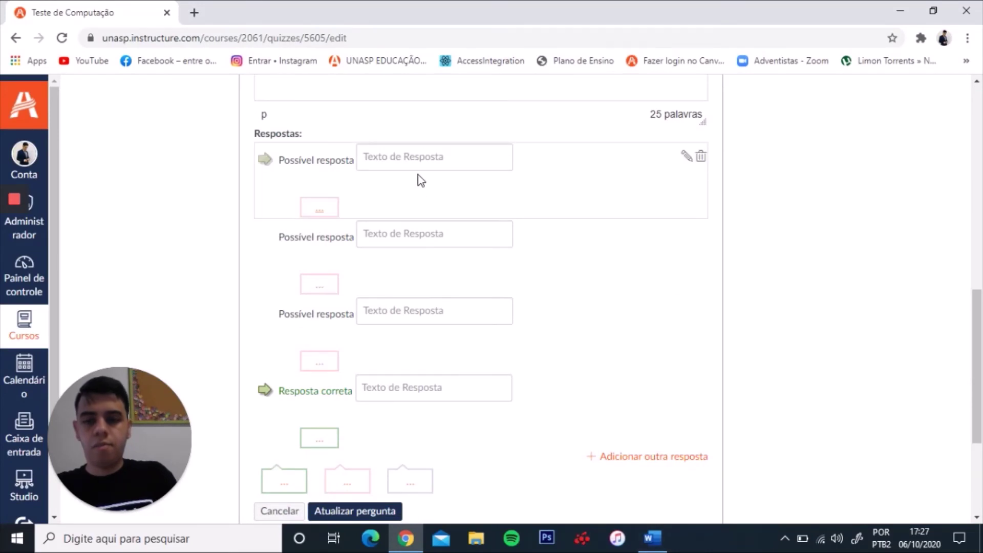
- Enter "I, II" as the first answer and "I, II e III" as the second, marking the second as correct
left_click(408, 164)
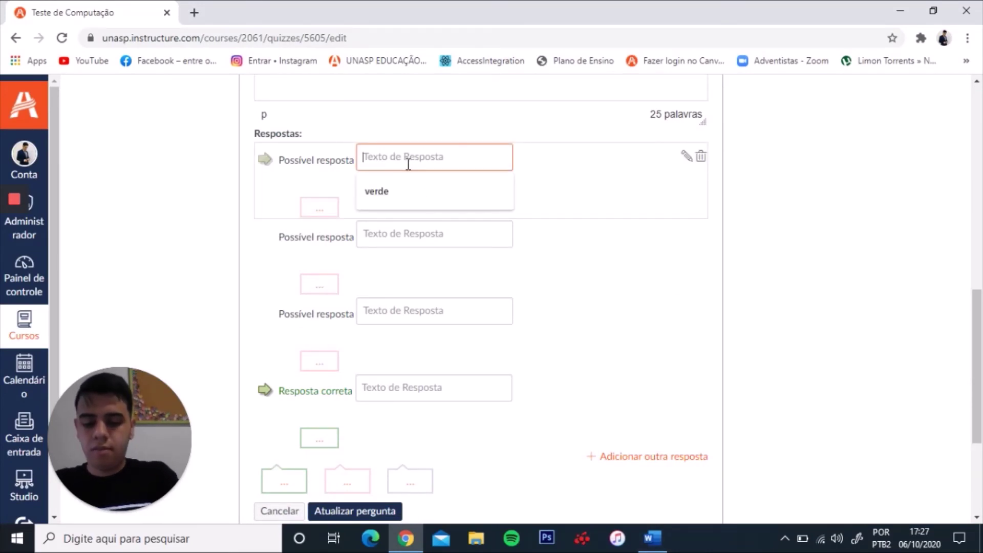
type("l")
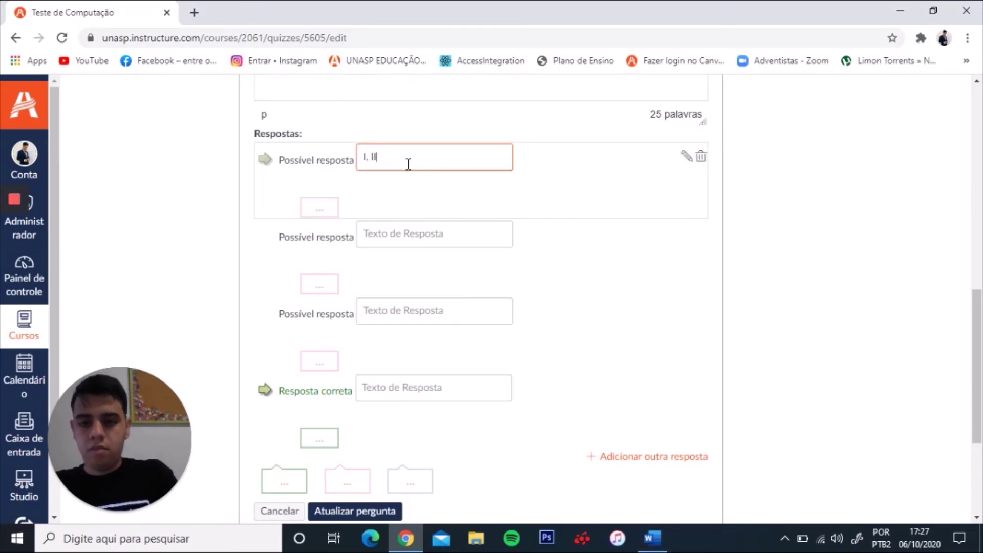
left_click(423, 231)
type("I, II e III")
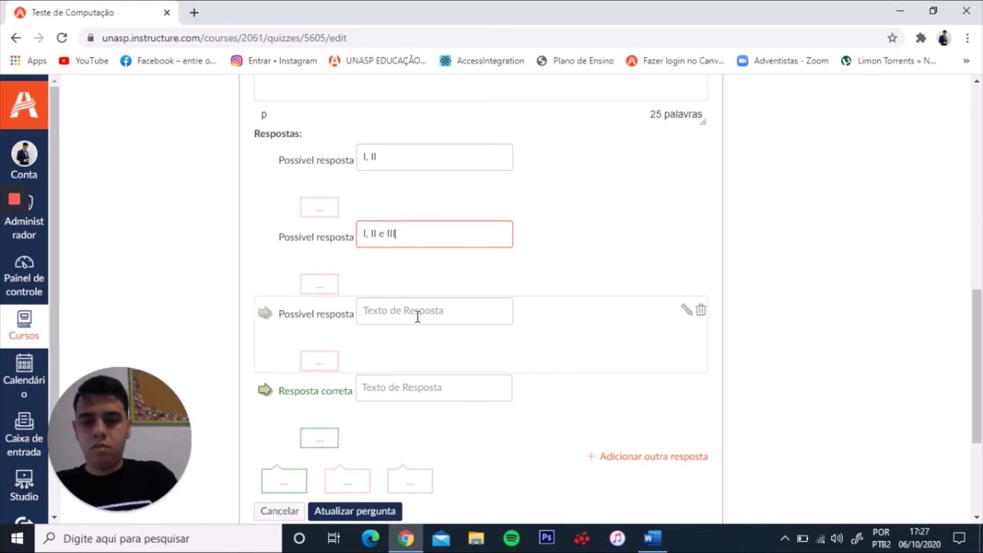
left_click(418, 317)
left_click(264, 235)
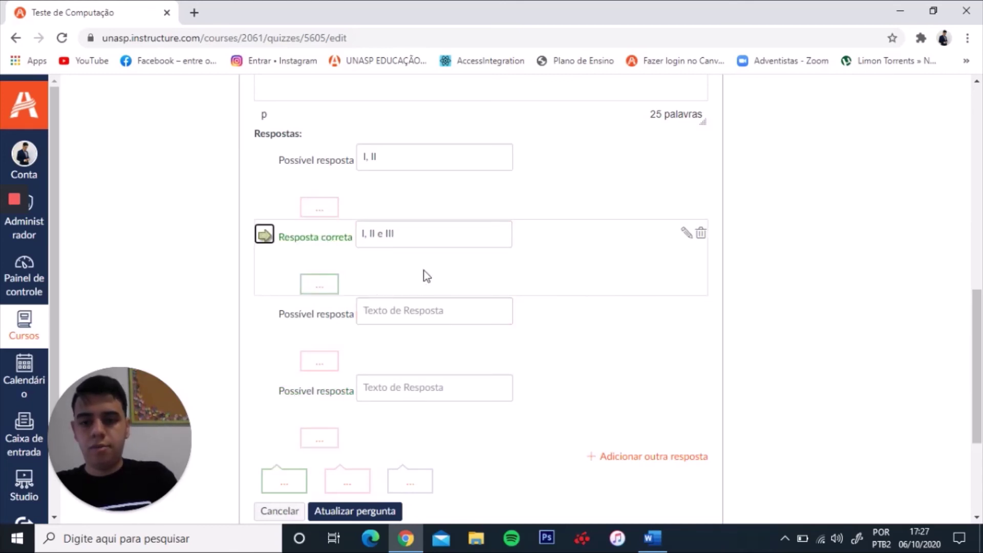
- Enter "II e III" as the third possible answer and "I e III" as the fourth
mouse_move(977, 319)
left_mouse_down()
mouse_move(980, 204)
mouse_move(979, 361)
mouse_move(979, 325)
mouse_move(978, 338)
left_mouse_up()
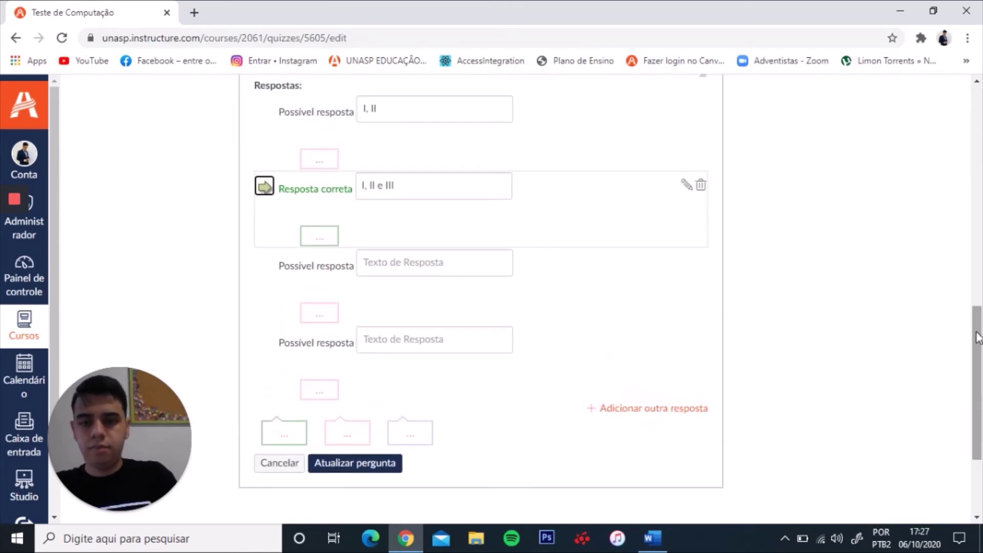
left_click(402, 264)
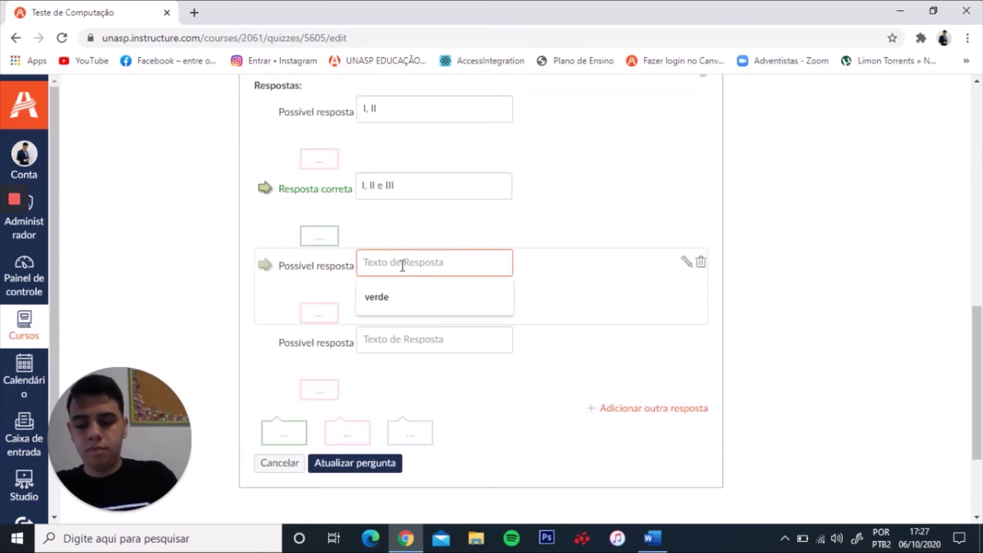
type("II e III")
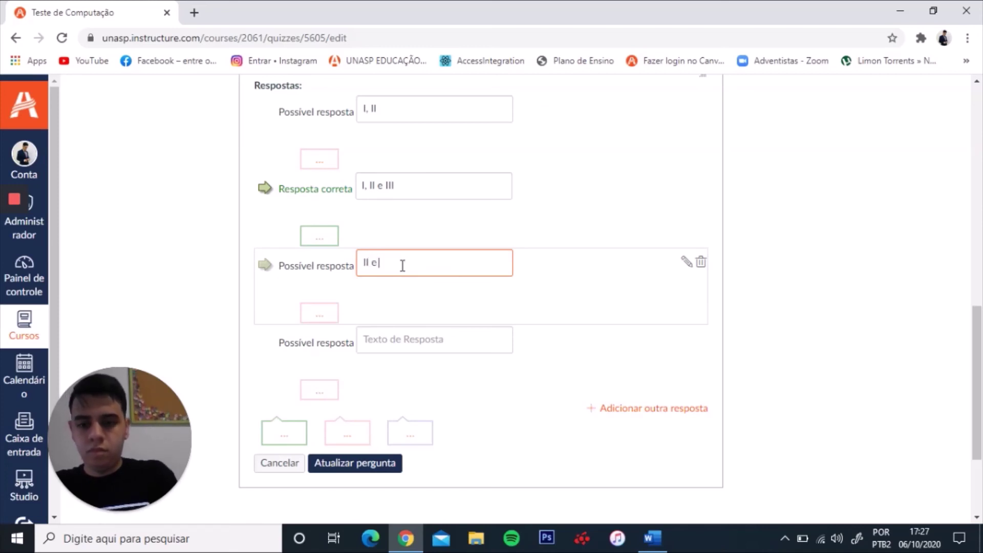
left_click(400, 346)
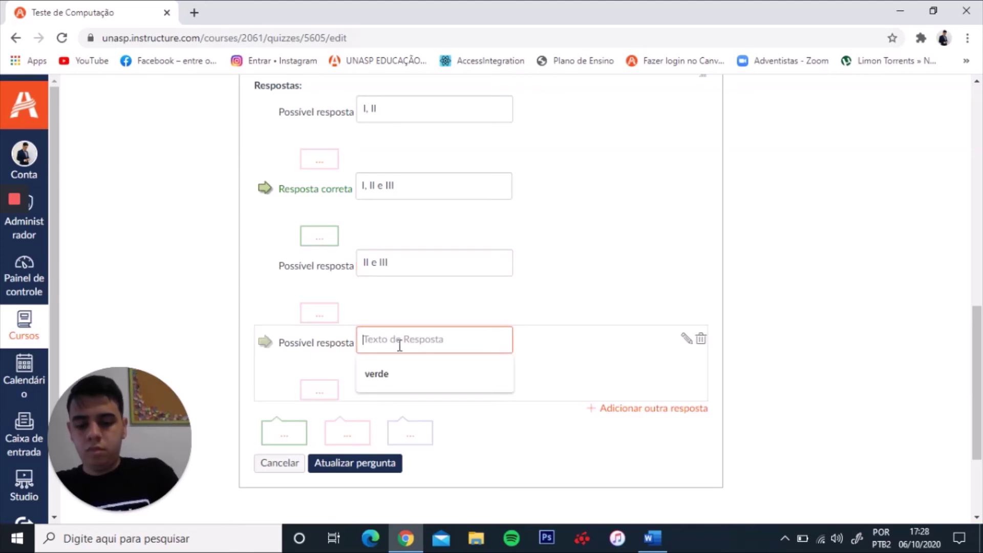
type("I")
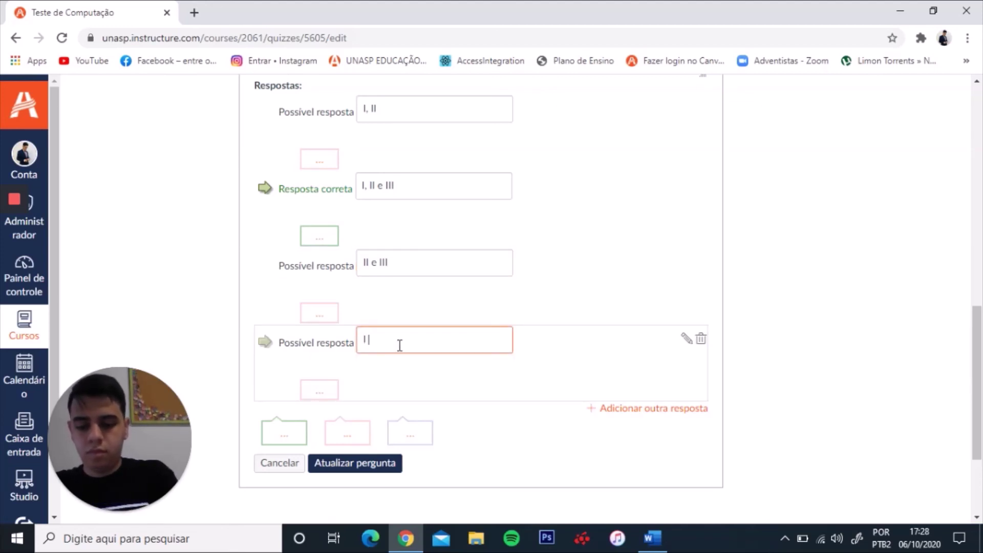
type(" e III")
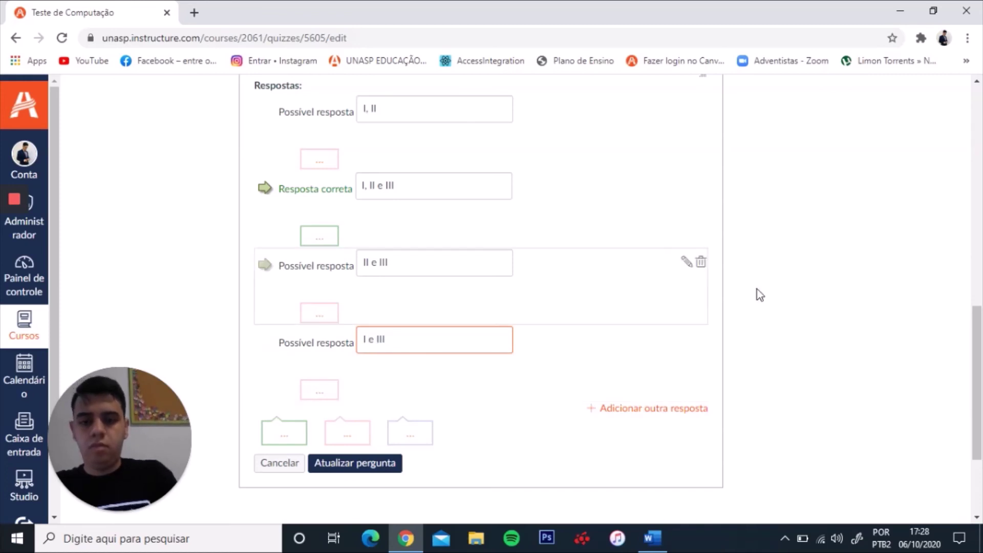
scroll(979, 425, "down", 2)
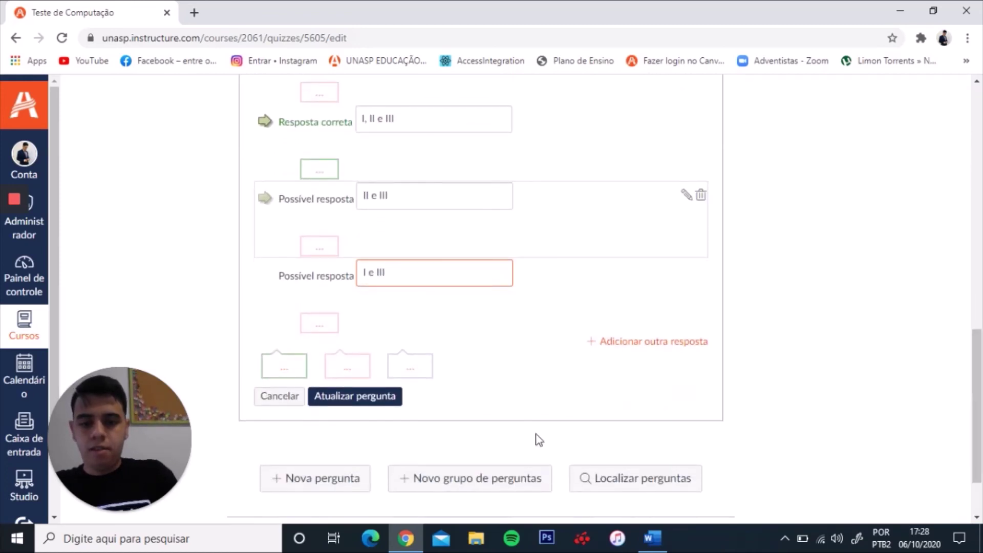
- Update the backup question with its four answers, then save and publish the quiz
left_click(353, 397)
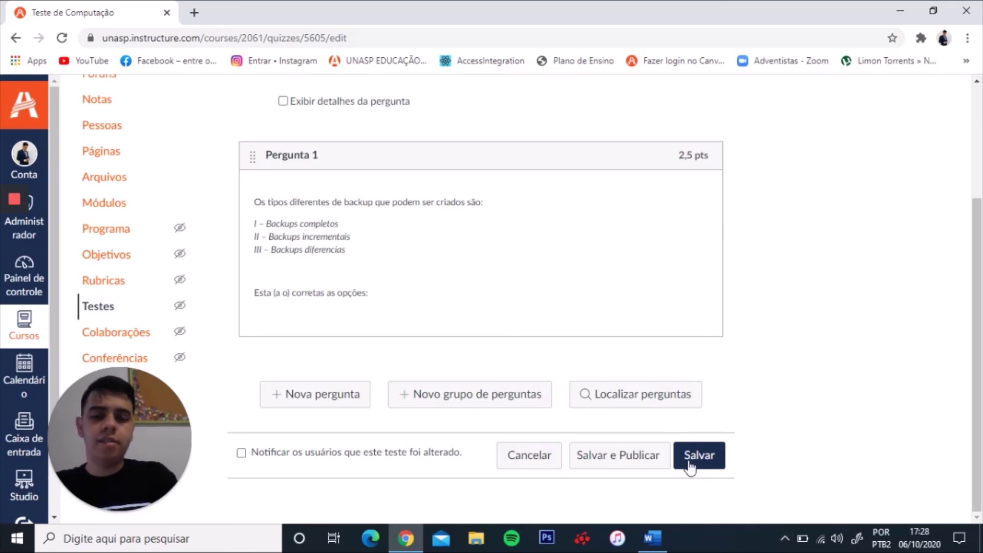
left_click(618, 462)
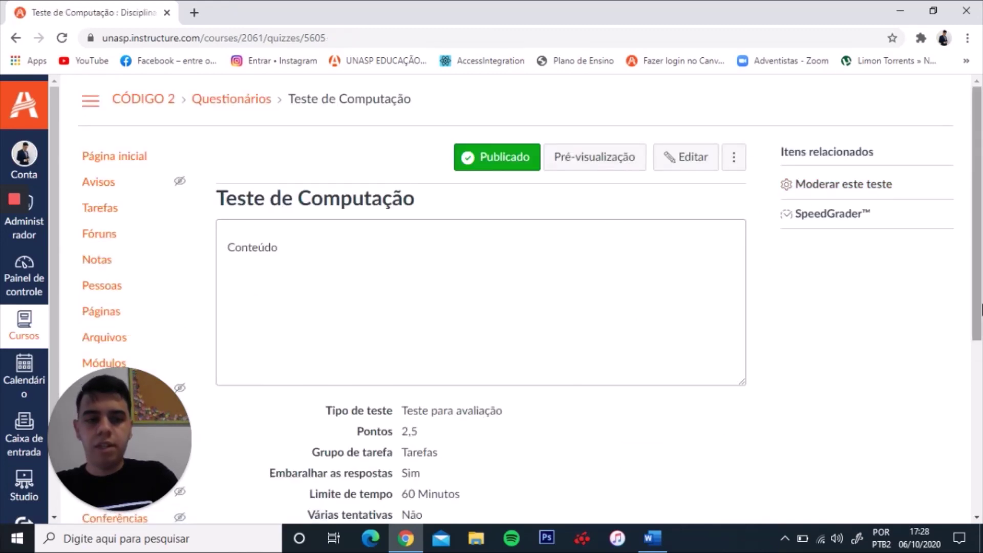
- Review the published quiz's settings summary and open its preview to examine Pergunta 1 and its answer options
left_click_drag(981, 172, 981, 389)
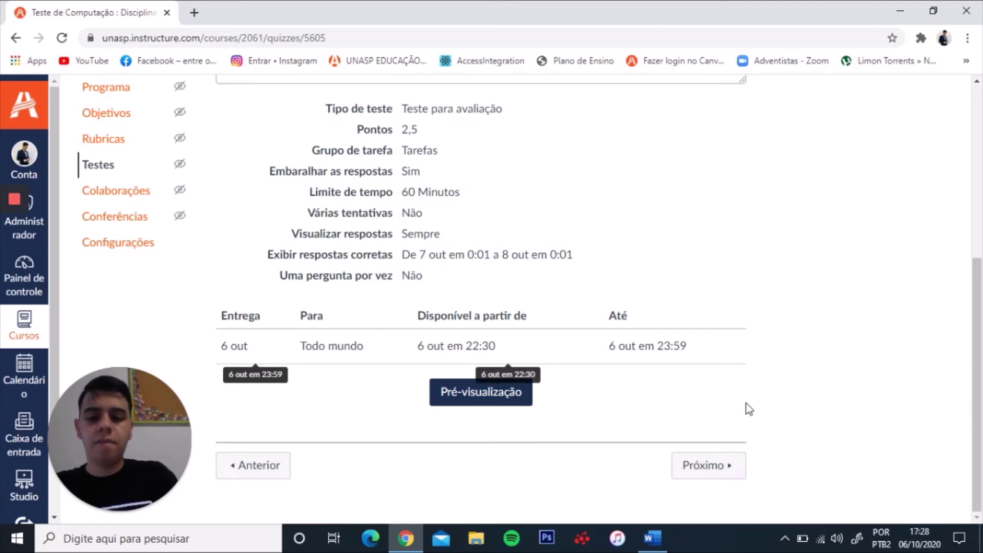
mouse_move(976, 389)
left_mouse_down()
mouse_move(976, 368)
mouse_move(975, 389)
left_mouse_up()
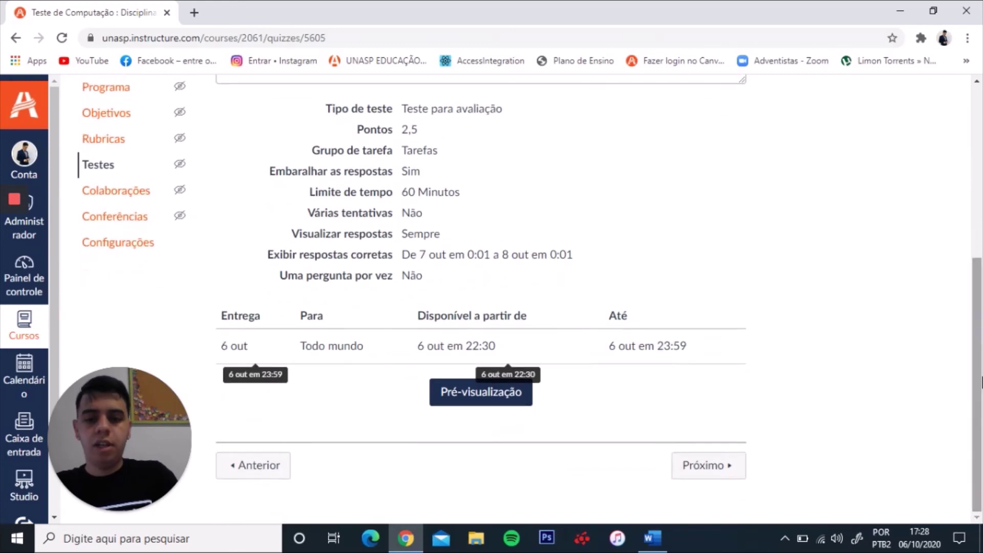
left_click(497, 397)
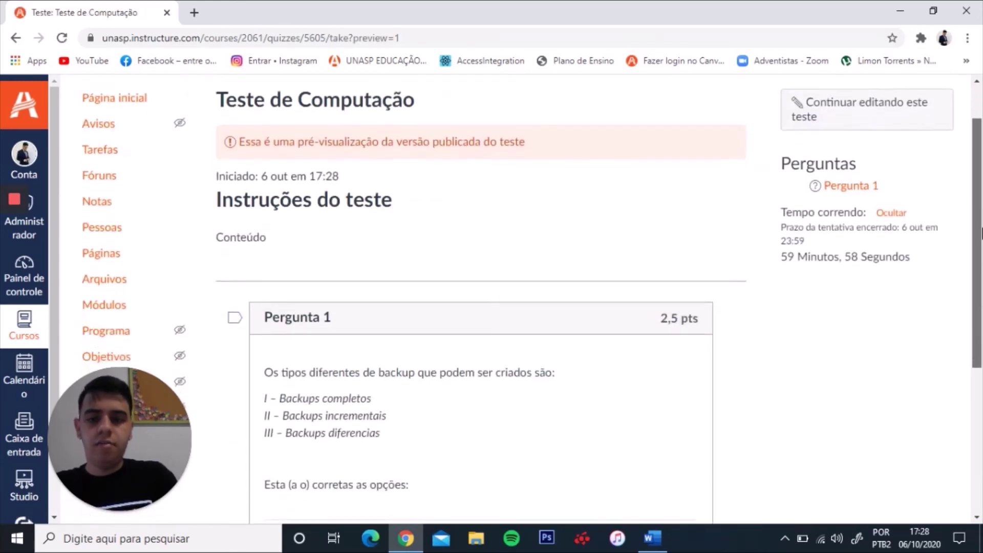
left_click_drag(980, 233, 980, 360)
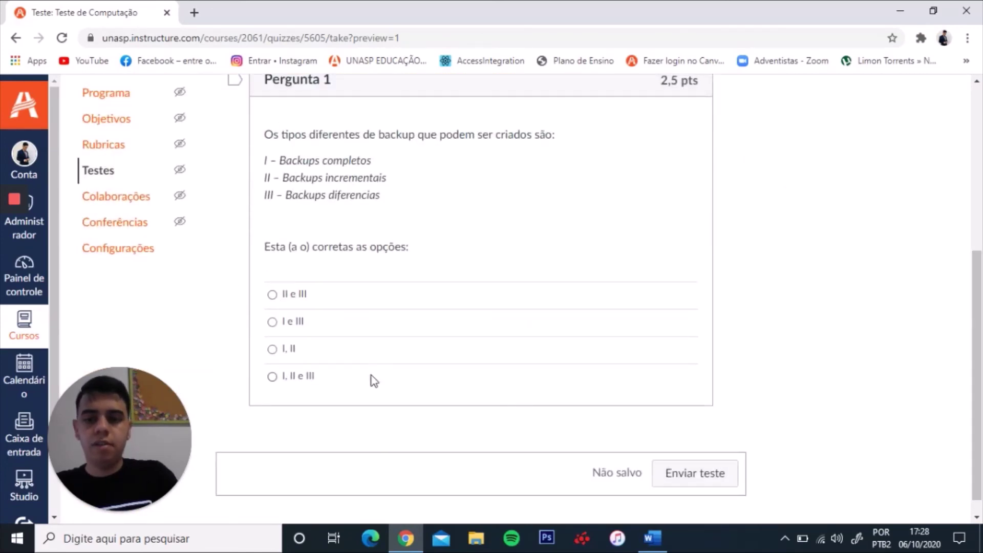
- Answer Pergunta 1 in the preview with "I e III", then change the answer to "I, II" without submitting the quiz
left_click(272, 297)
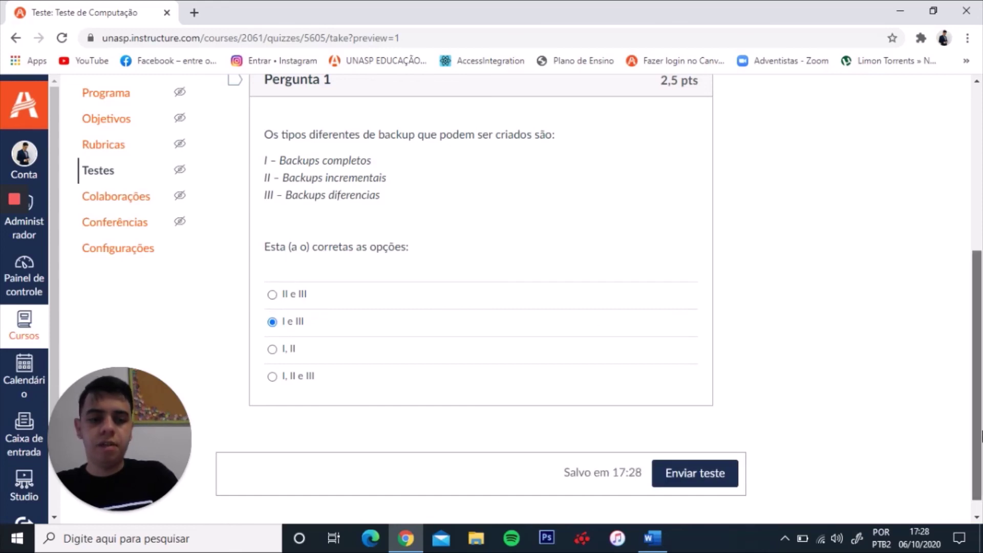
mouse_move(976, 374)
left_mouse_down()
mouse_move(976, 197)
mouse_move(977, 384)
left_mouse_up()
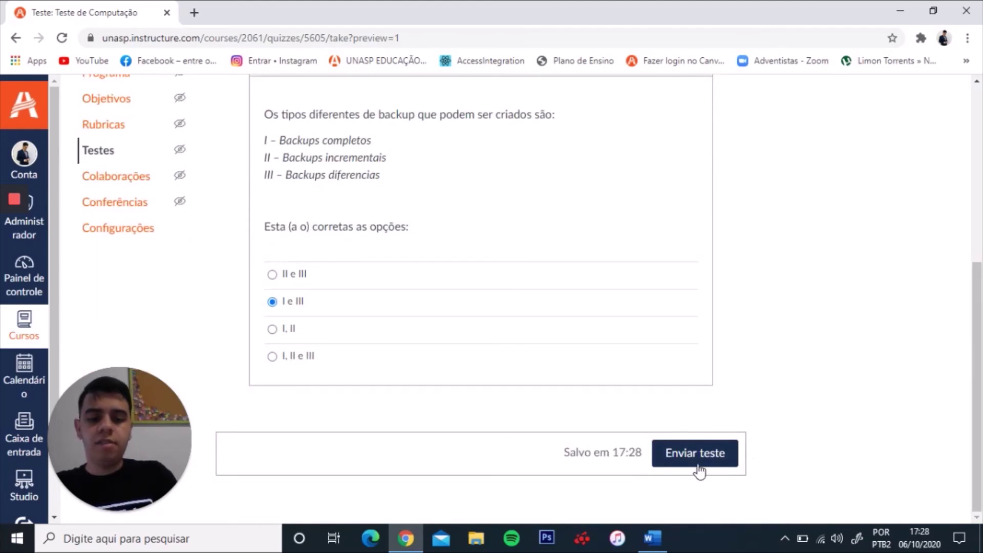
left_click(273, 329)
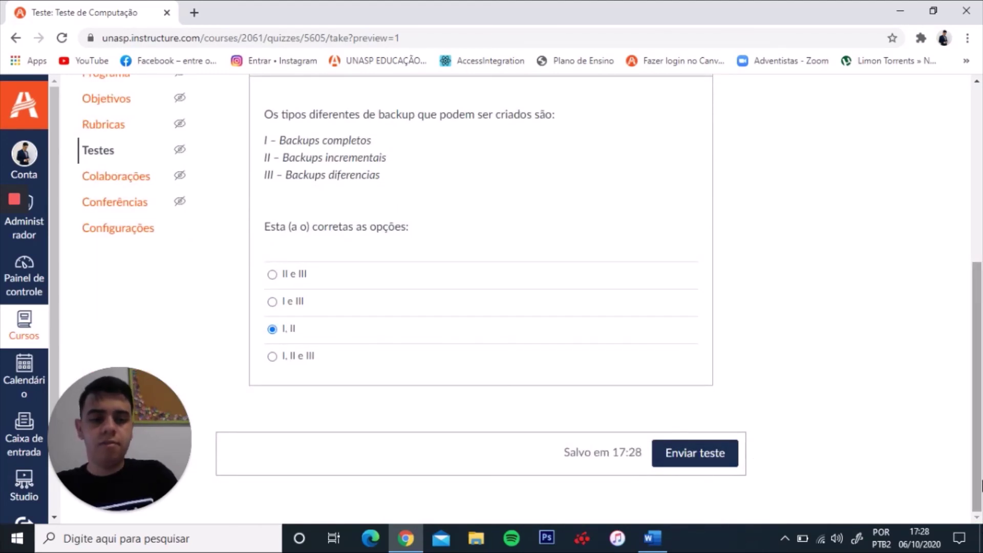
left_click_drag(978, 465, 981, 291)
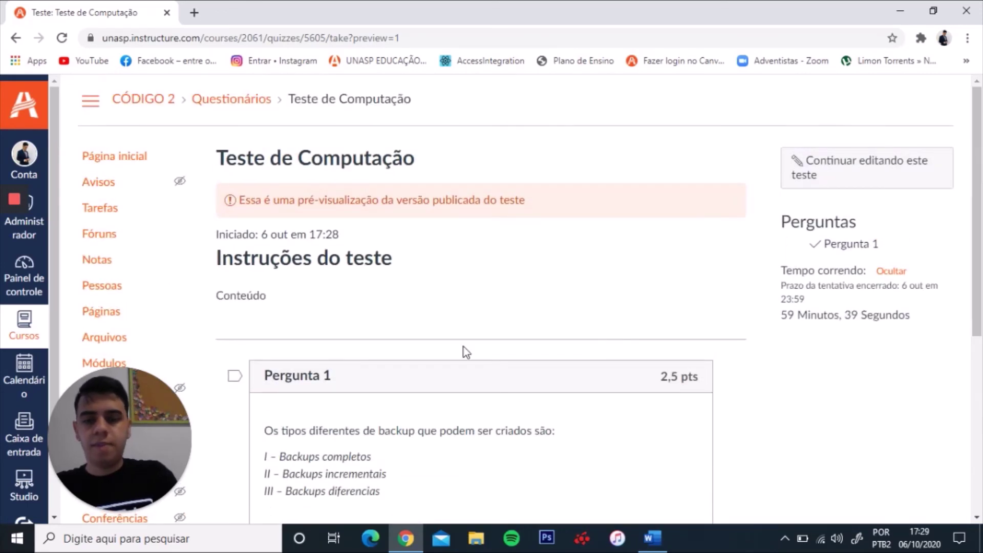